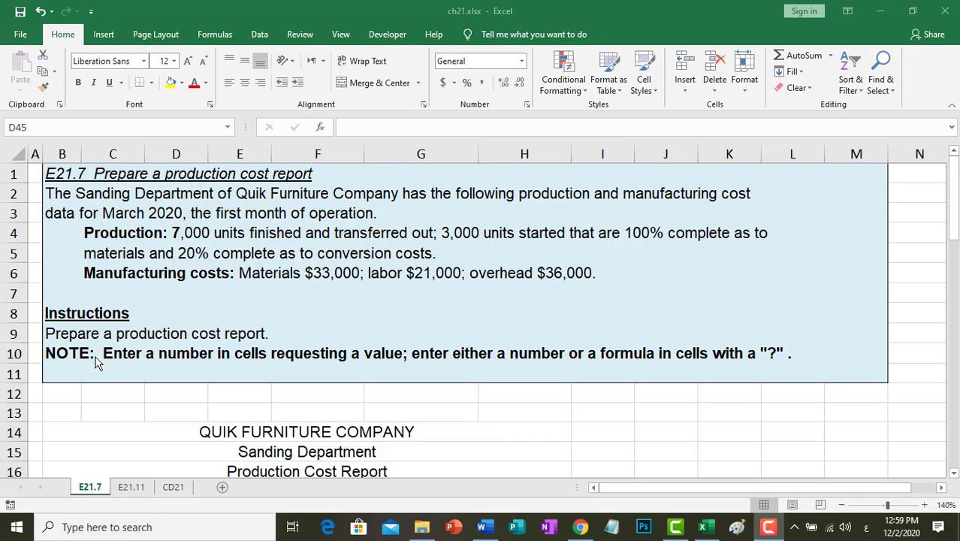
Step: Review the production cost report's company, department, title and period headings and the Quantities section heading
click(316, 389)
scroll(315, 389, down, 4)
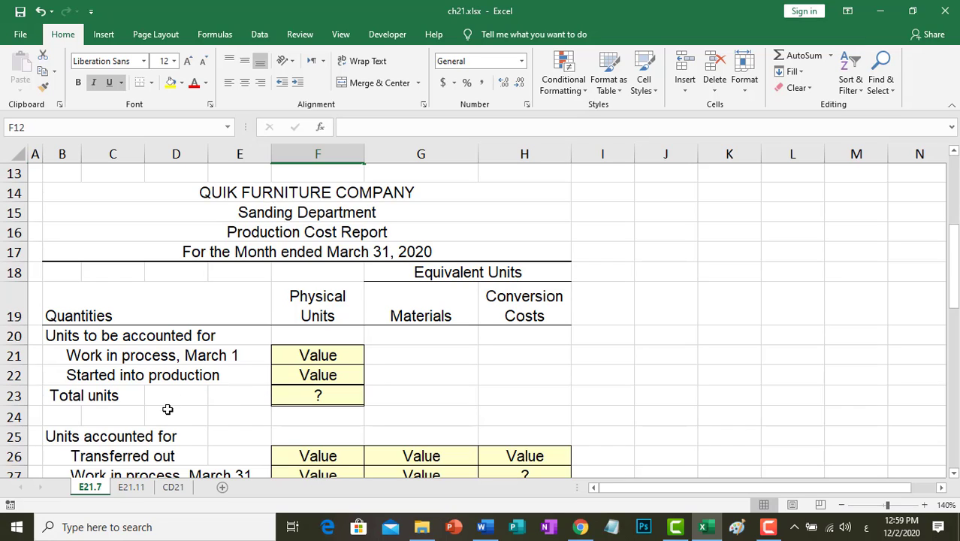
click(284, 191)
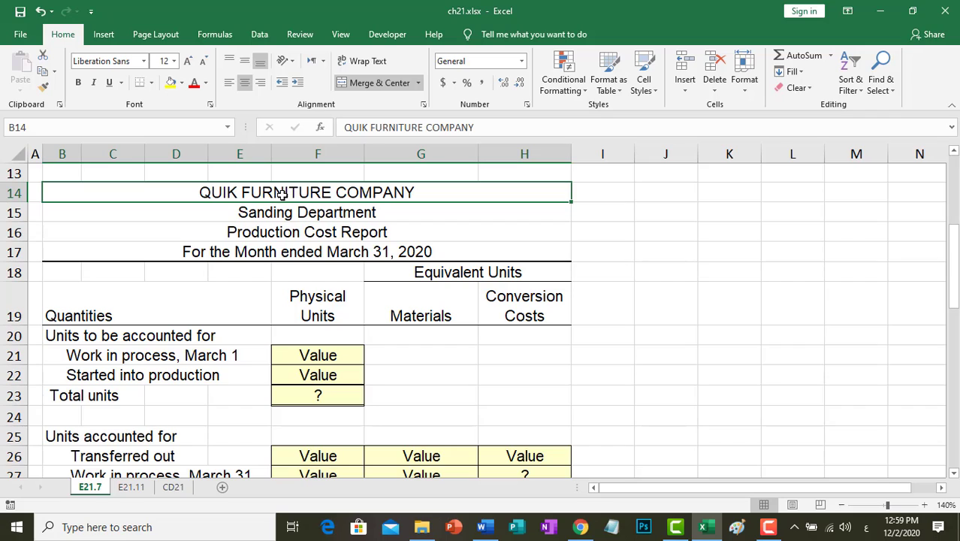
click(277, 214)
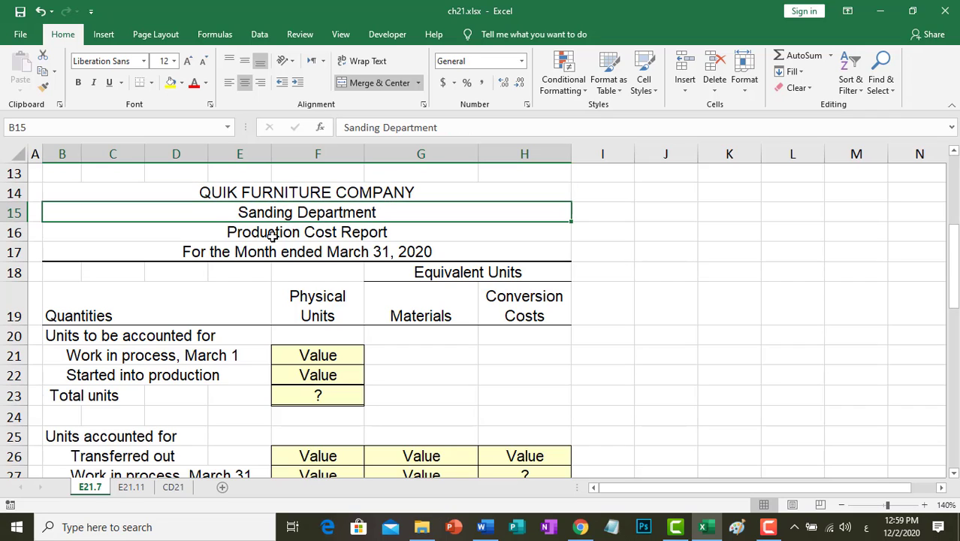
click(272, 235)
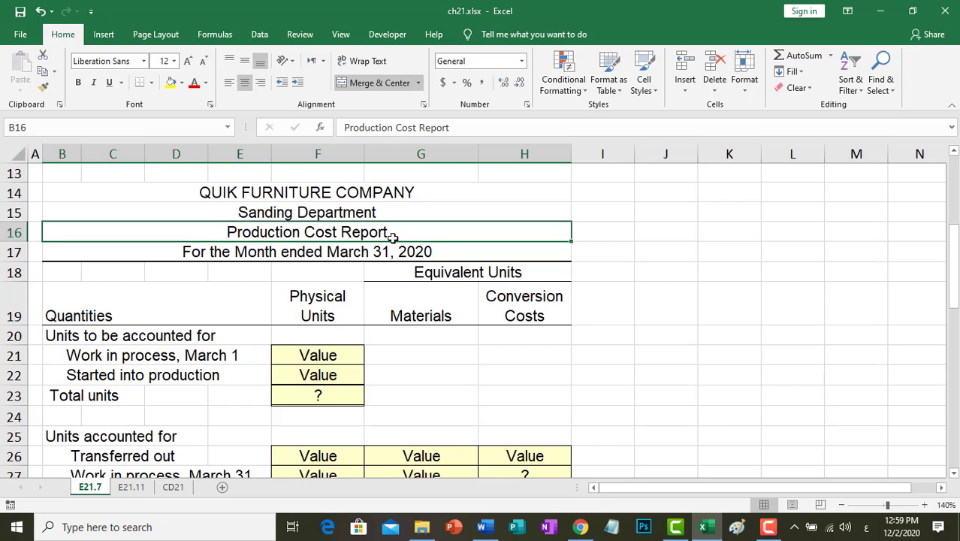
click(209, 251)
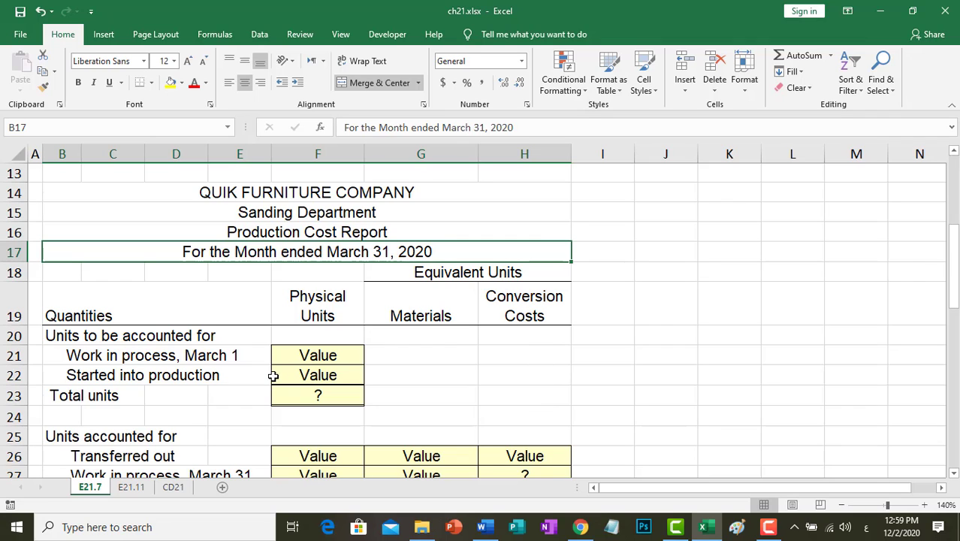
scroll(275, 377, down, 1)
click(63, 256)
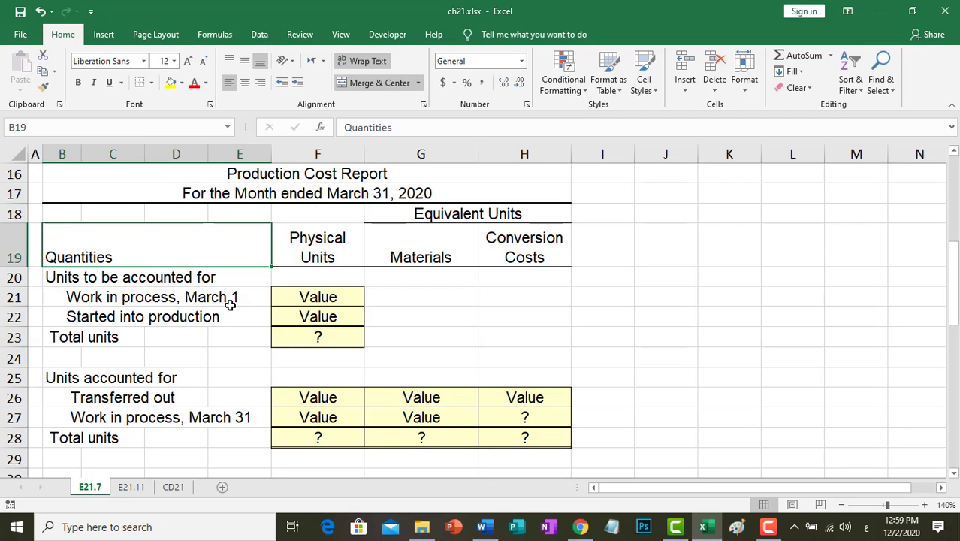
Step: Enter 0 as the physical units for Work in process, March 1 in cell F21
click(325, 296)
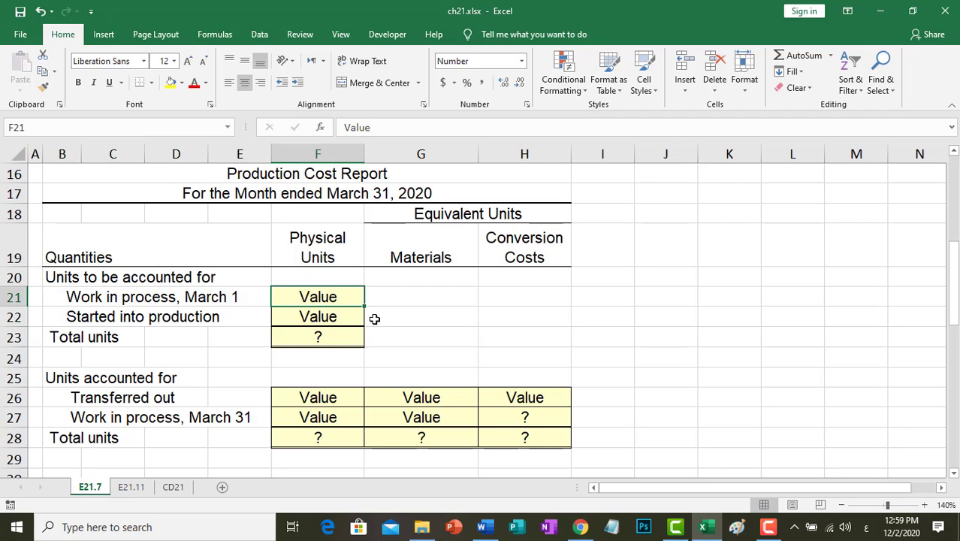
text(0)
key(Return)
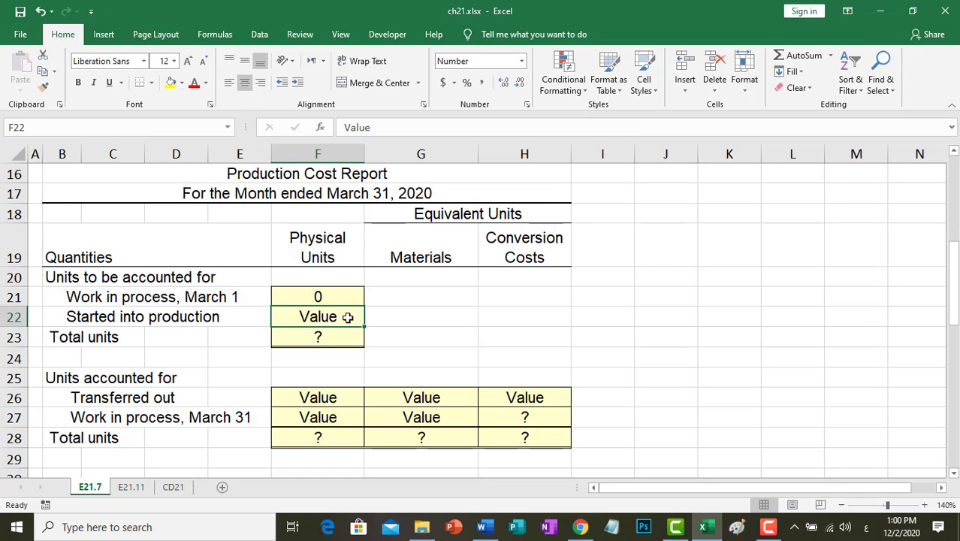
Step: Enter 10,000 physical units for Started into production in F22 and total the units in F23 with =SUM(F21:F22)
scroll(311, 310, up, 5)
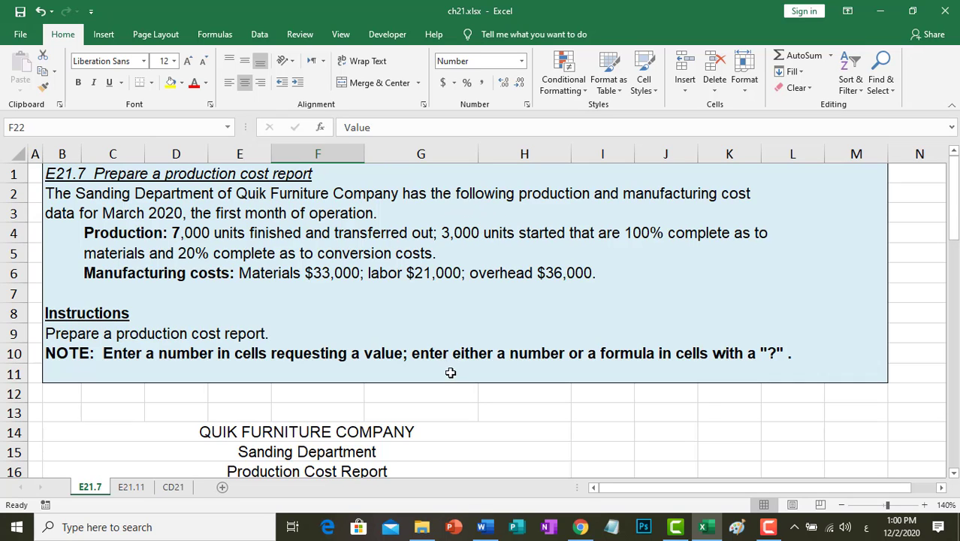
scroll(451, 371, down, 7)
scroll(453, 373, up, 2)
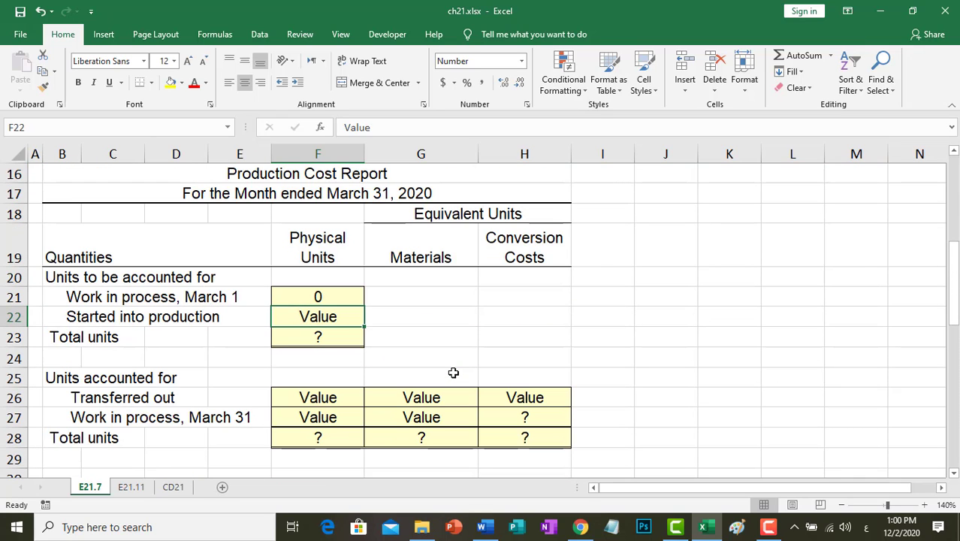
text(100000)
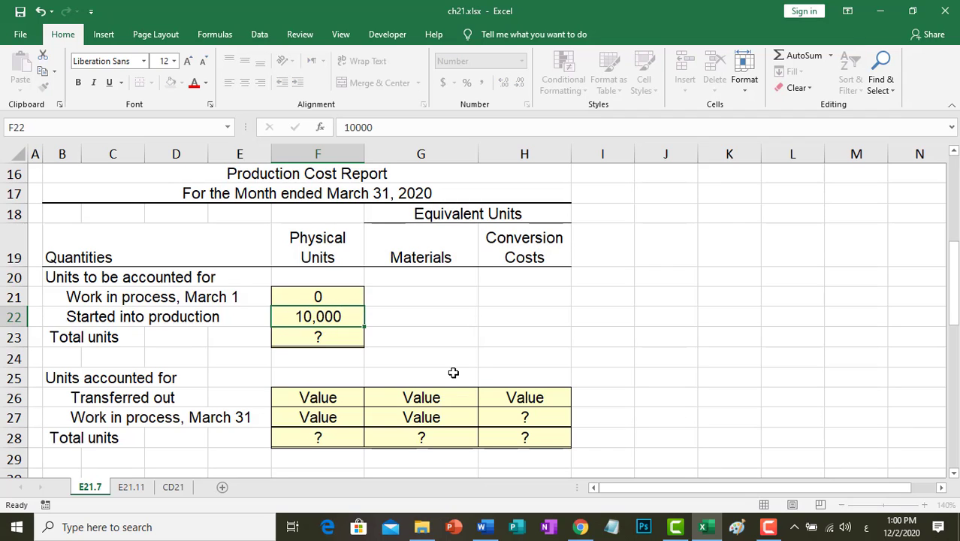
key(Return)
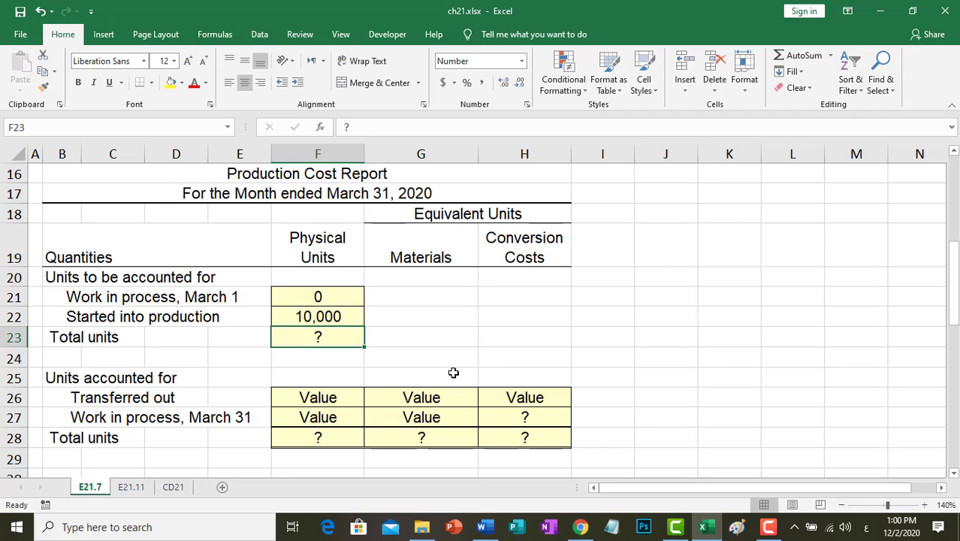
click(795, 59)
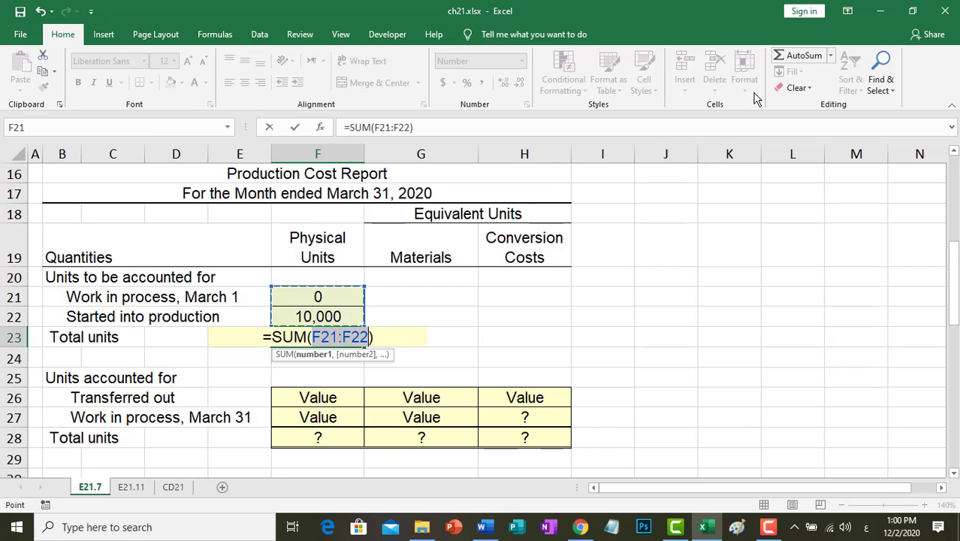
key(Return)
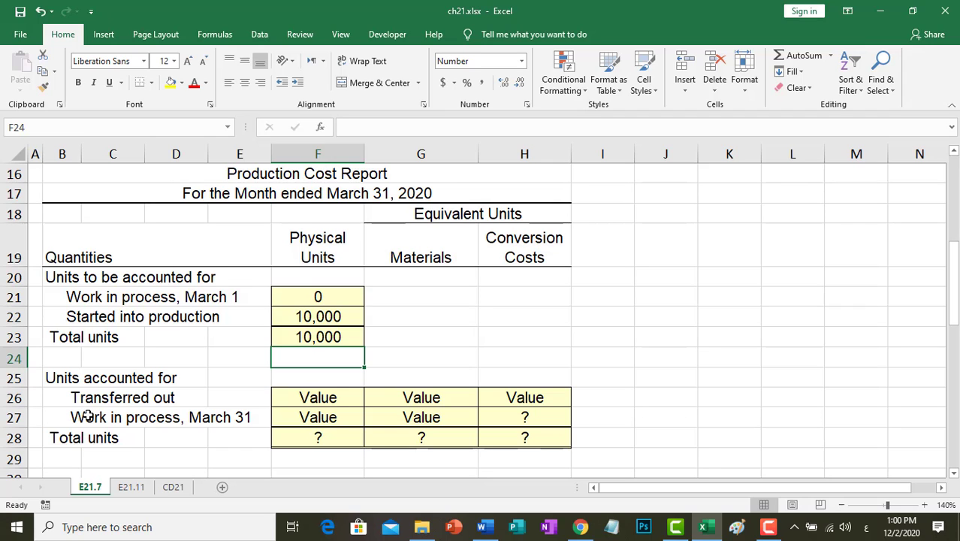
Step: Using the production data in the exercise text, enter 7,000 physical units for Transferred out in F26
scroll(86, 417, down, 1)
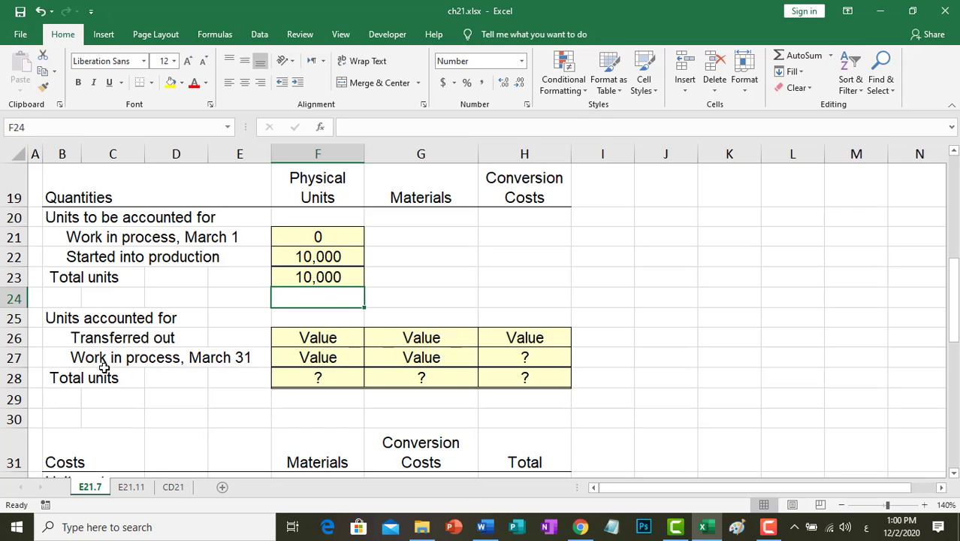
click(323, 340)
scroll(477, 380, up, 1)
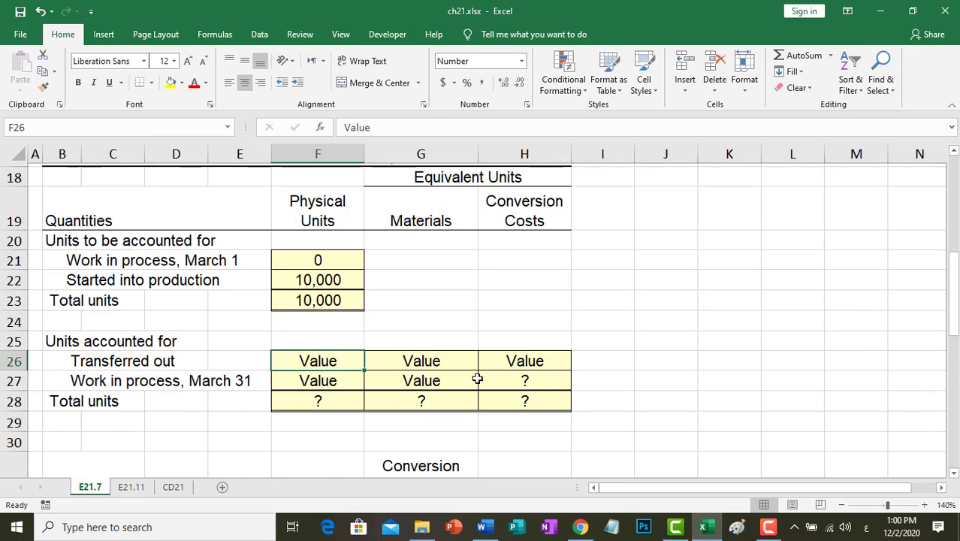
scroll(477, 380, up, 6)
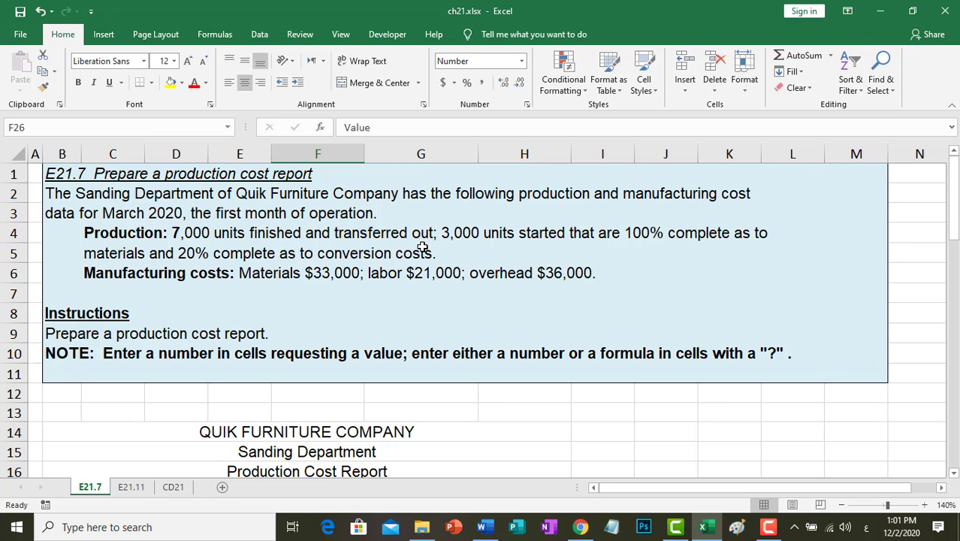
scroll(423, 241, down, 4)
scroll(436, 264, down, 1)
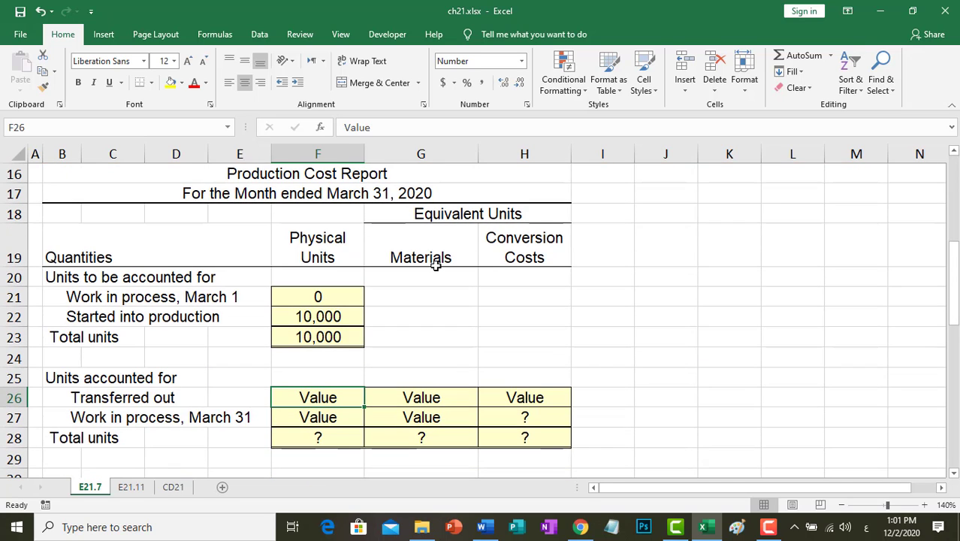
text(70000)
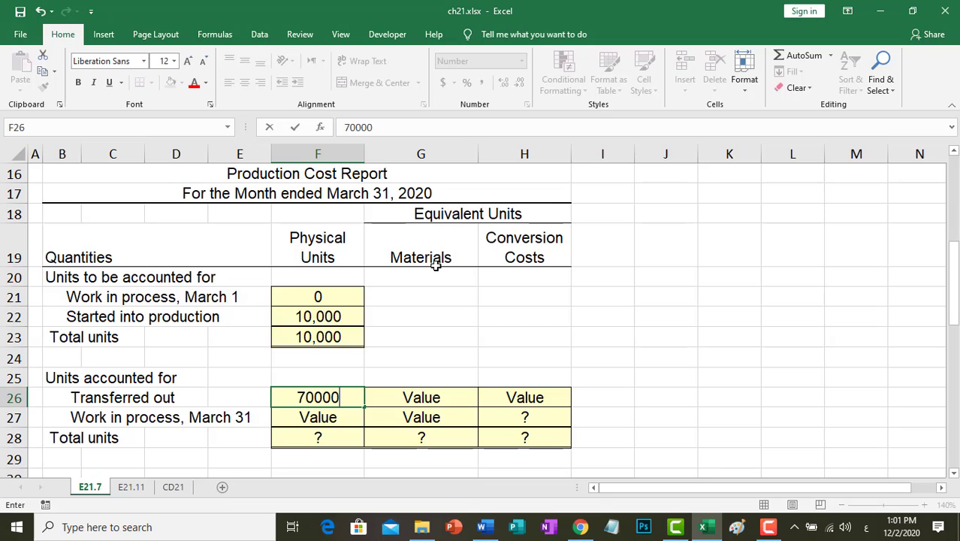
key(BackSpace)
key(Return)
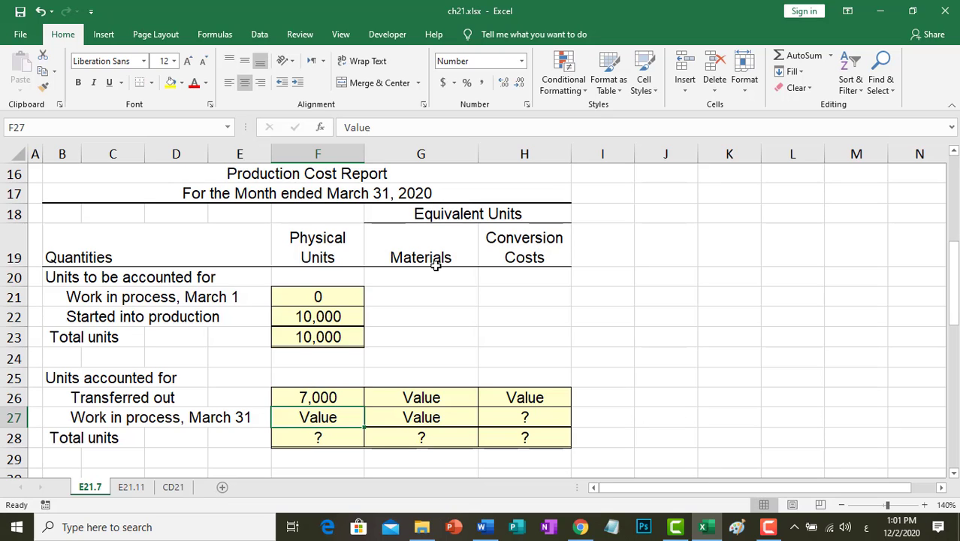
Step: Enter 3,000 physical units for Work in process, March 31 in F27 and total the units accounted for in F28 with =SUM(F26:F27)
text(3000)
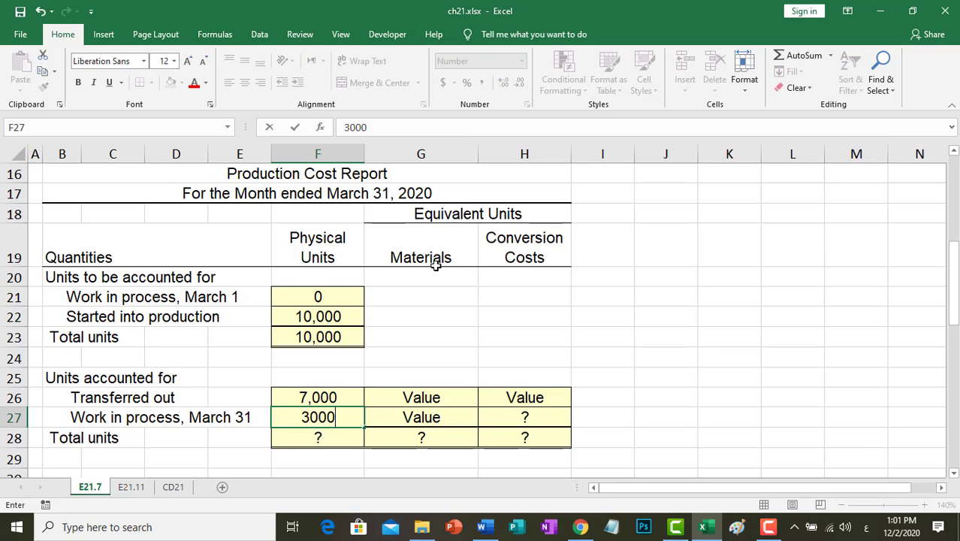
key(Return)
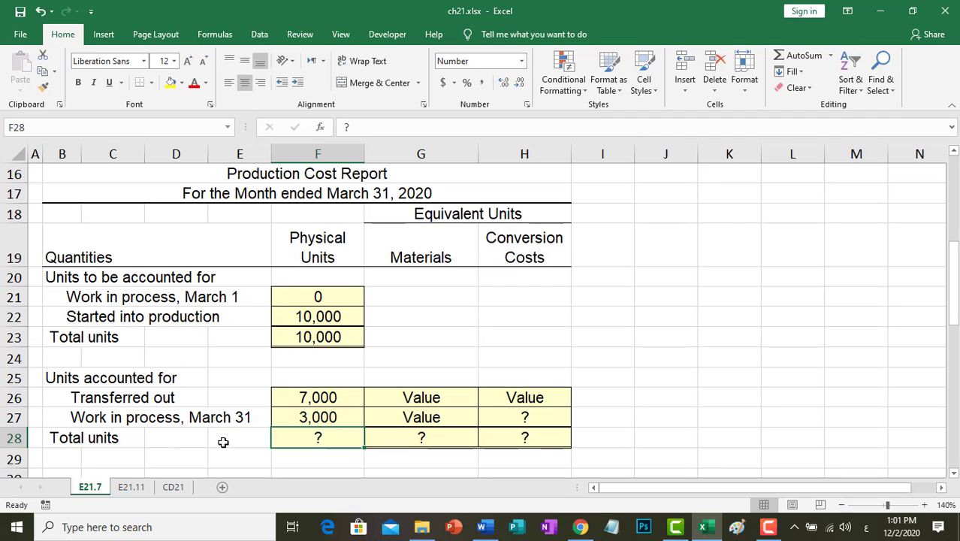
click(808, 60)
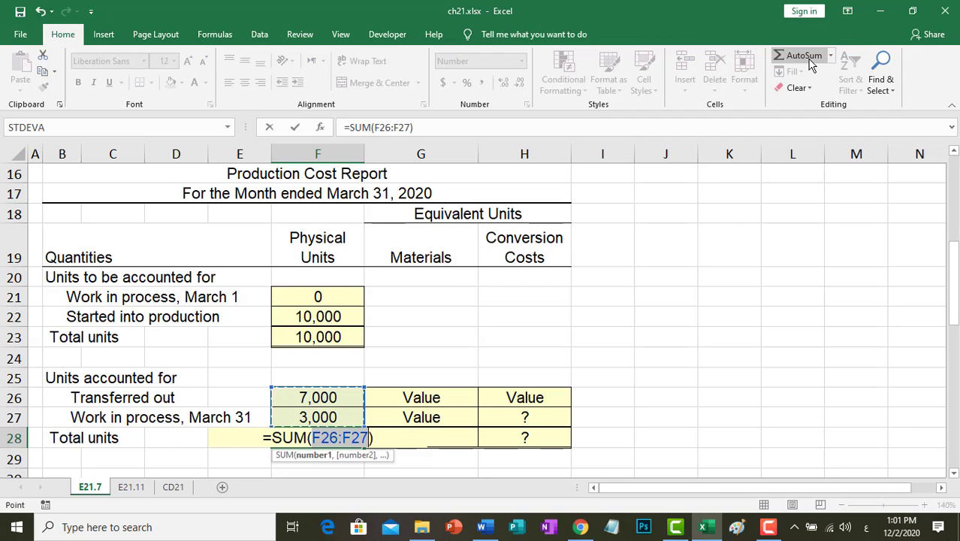
key(Return)
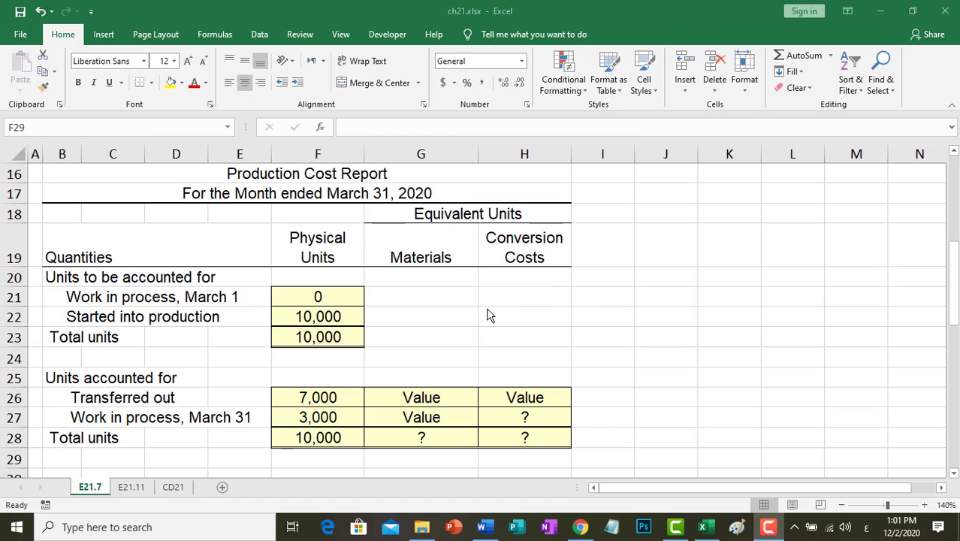
Step: Calculate the materials equivalent units for Transferred out in G26 with the formula =F26*100%
click(412, 396)
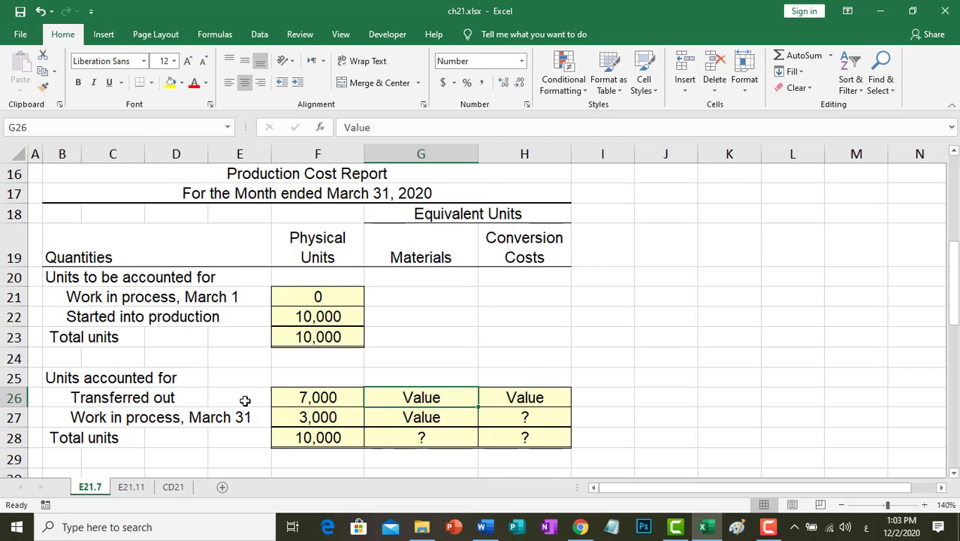
scroll(225, 399, down, 1)
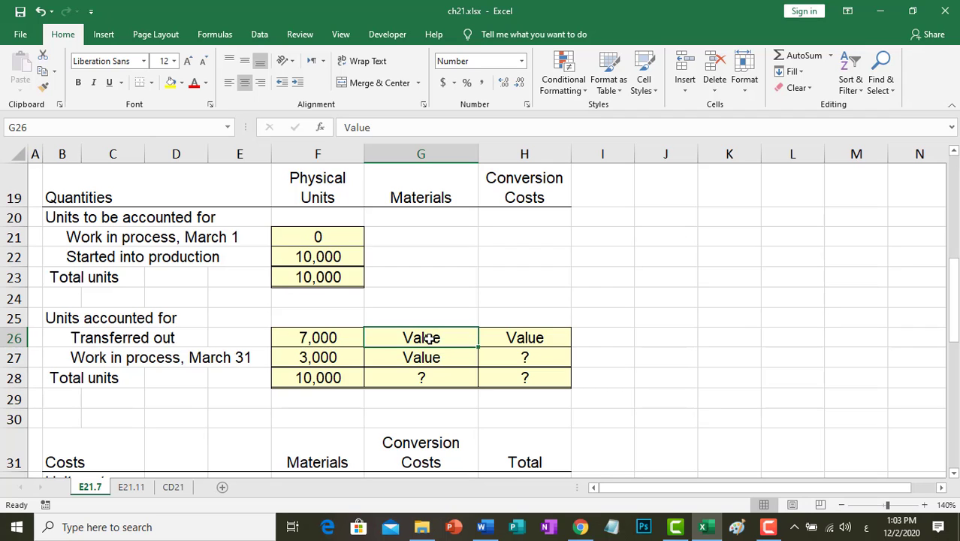
text(=)
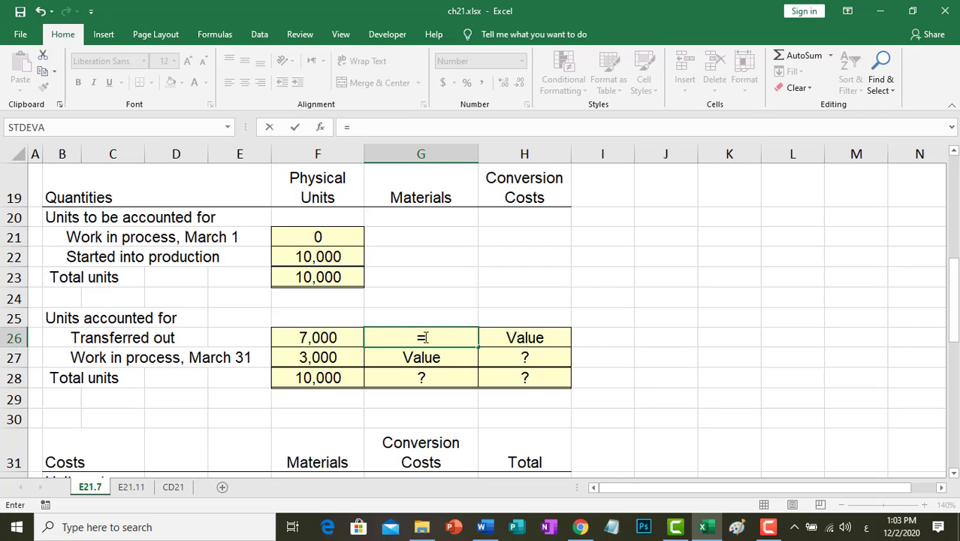
click(339, 338)
scroll(338, 338, up, 6)
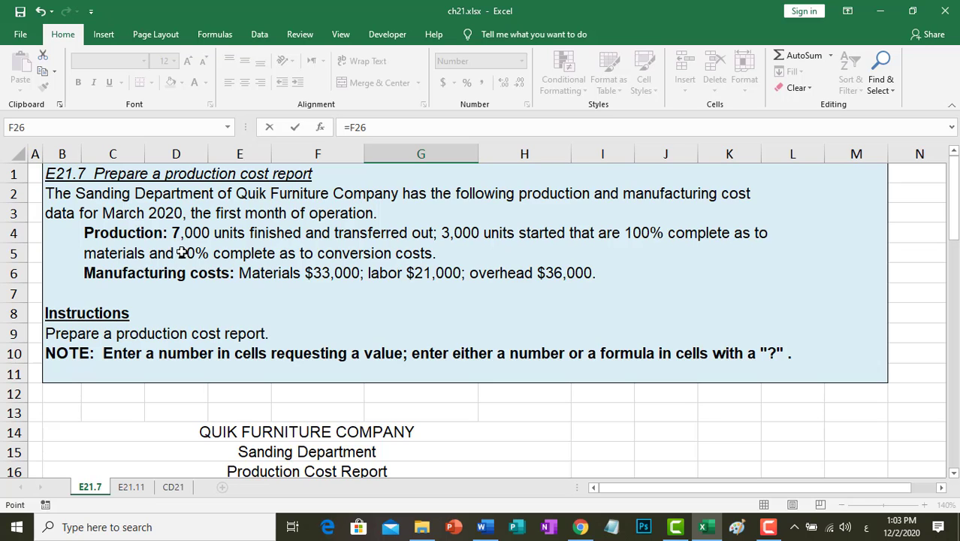
scroll(183, 253, down, 6)
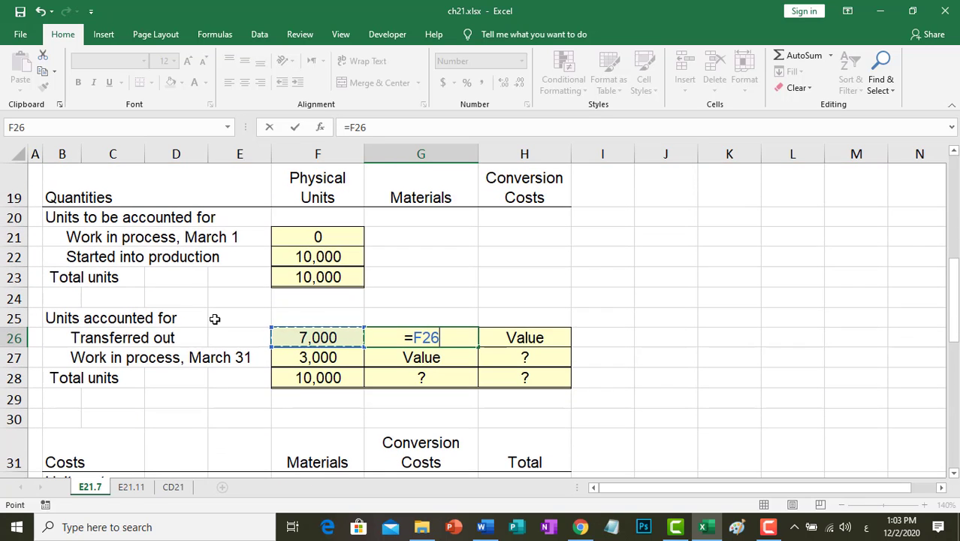
text(*100)
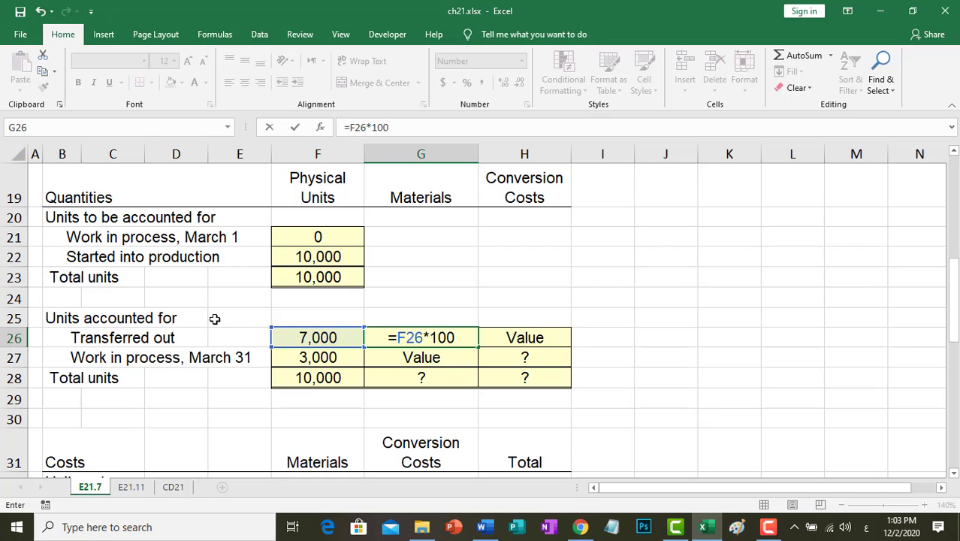
text(%)
key(Return)
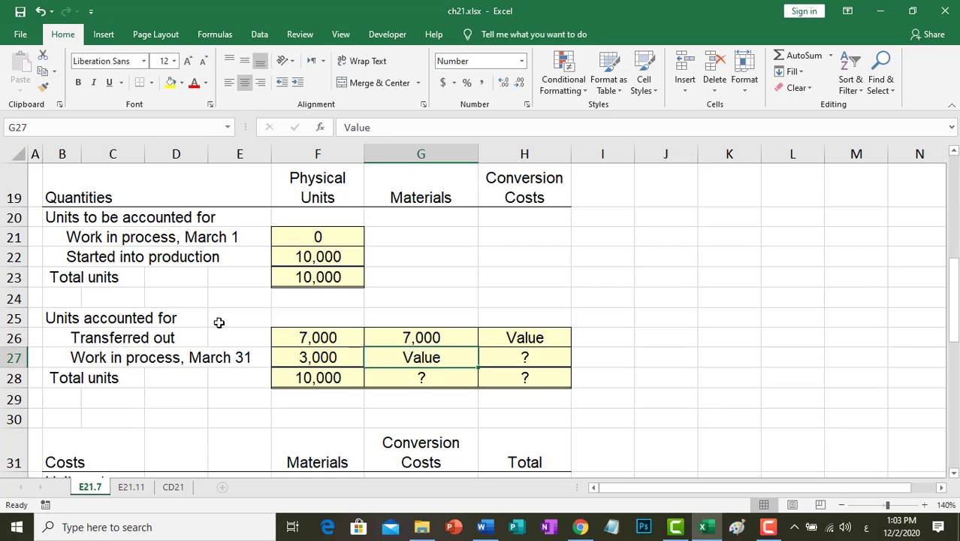
Step: Calculate the conversion costs equivalent units for Transferred out in H26 with the formula =F26*100%
click(511, 338)
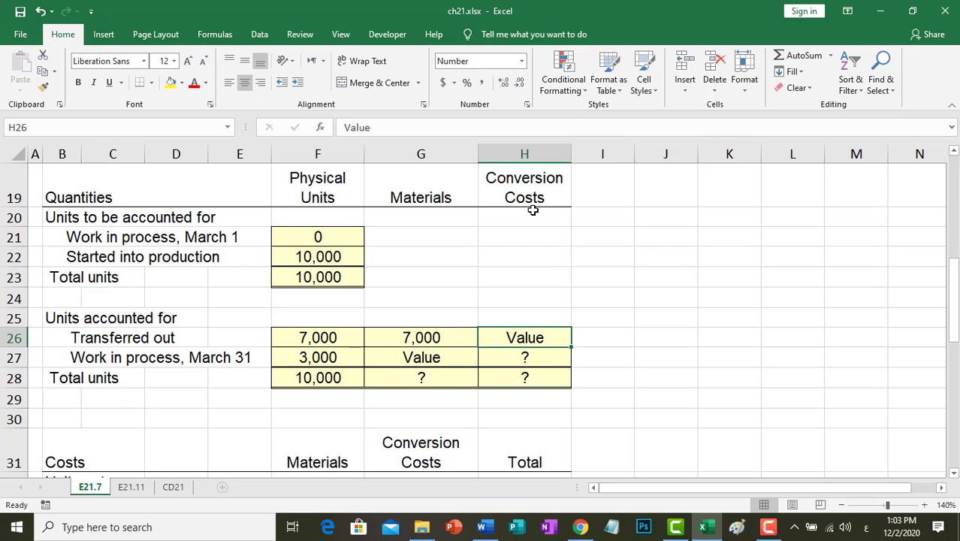
text(=)
click(323, 335)
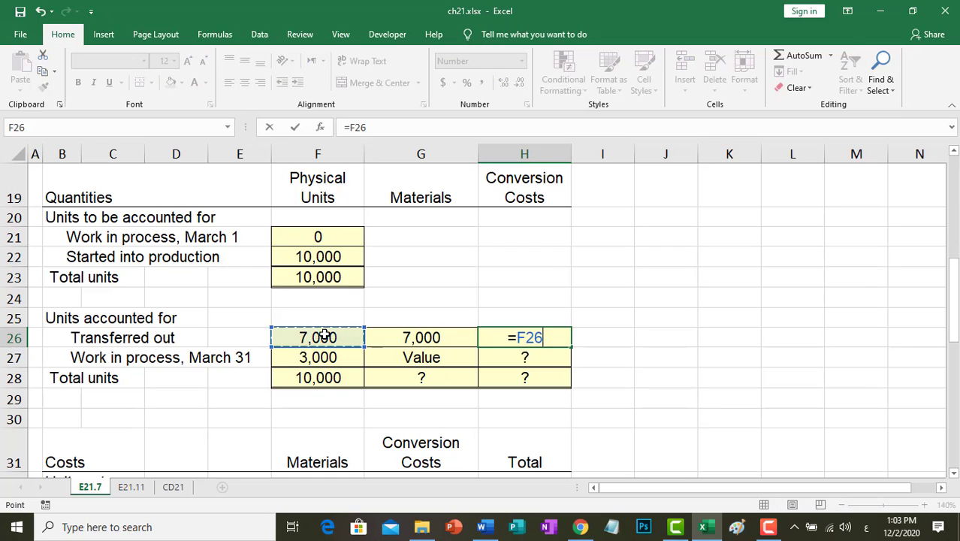
text(*100)
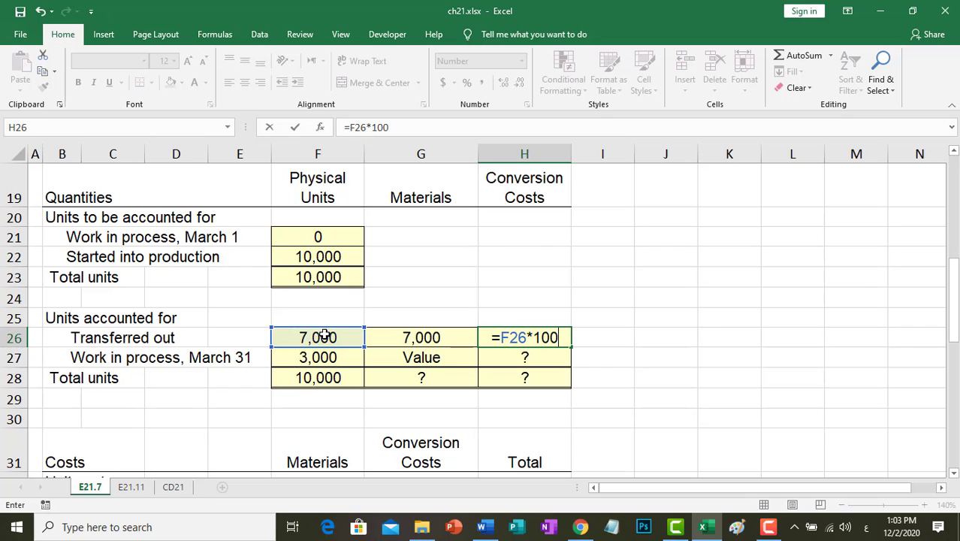
text(%)
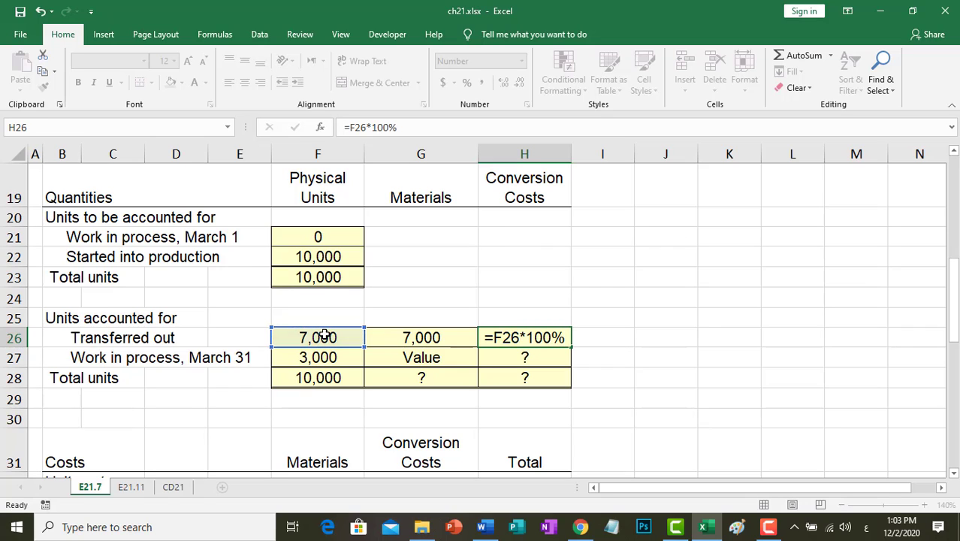
Step: Commit the =F26*100% formula in H26 and review the exercise text for the materials and conversion costs completion percentages of ending work in process
key(Return)
click(316, 358)
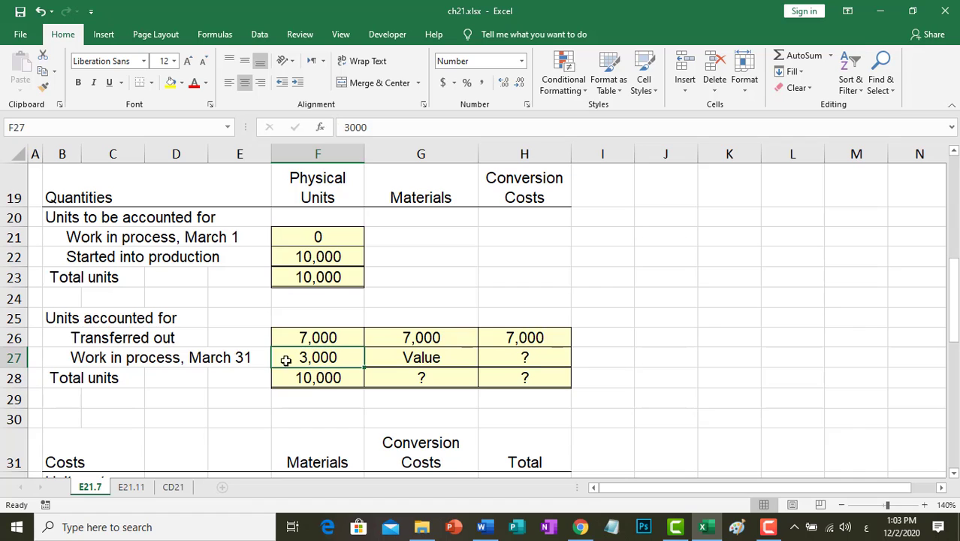
scroll(405, 324, up, 4)
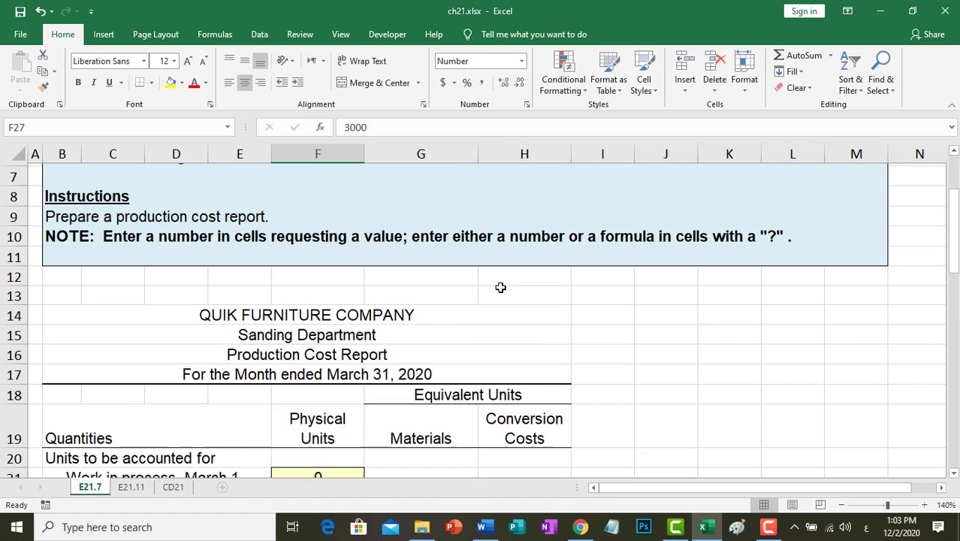
scroll(499, 287, up, 3)
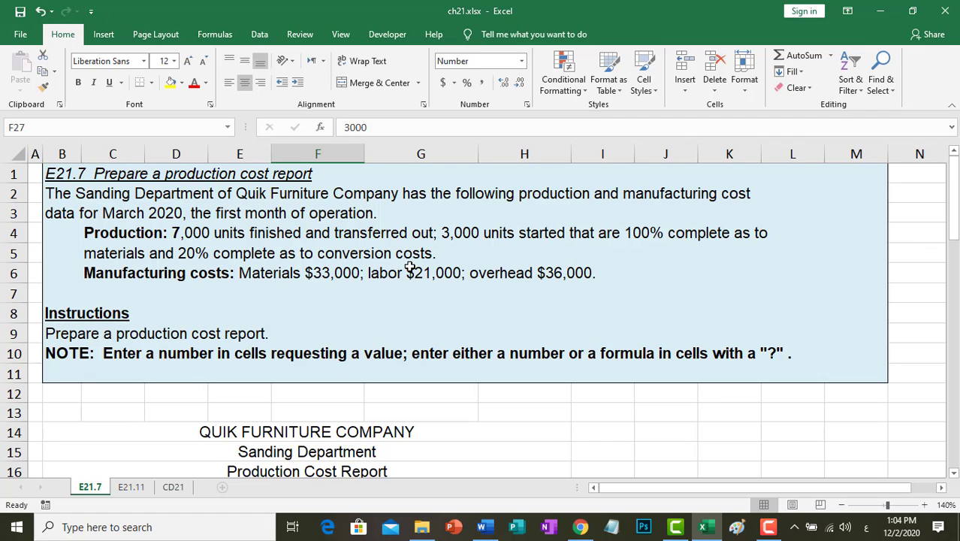
scroll(231, 309, down, 5)
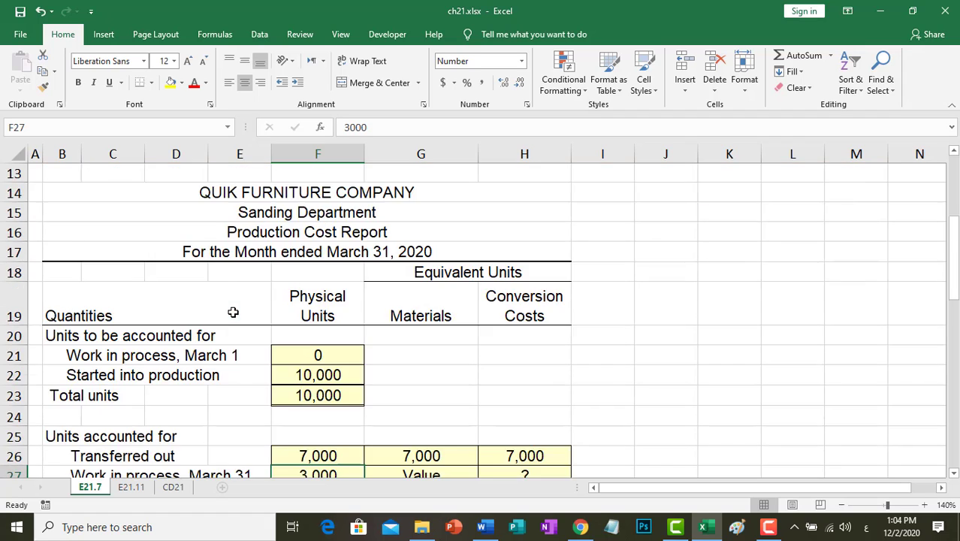
scroll(233, 312, up, 2)
scroll(233, 312, up, 2)
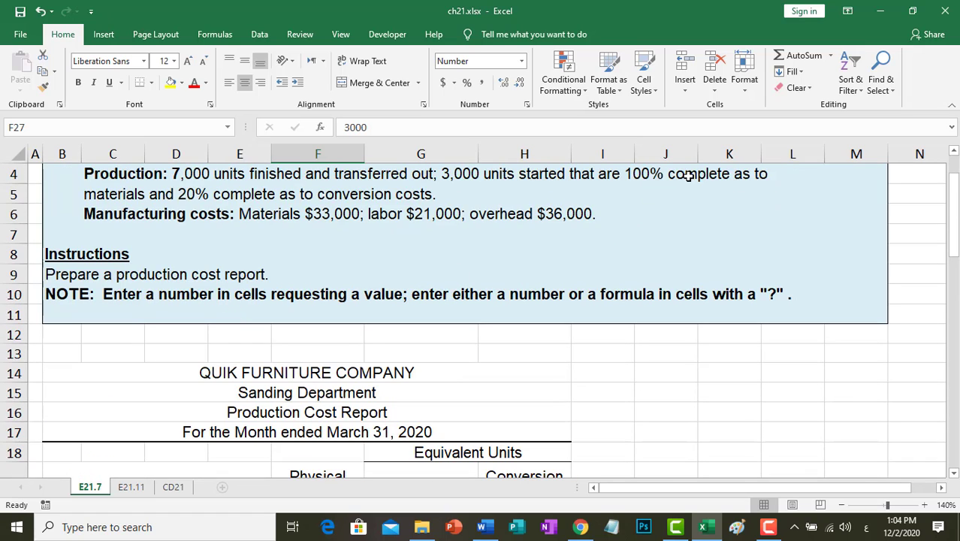
drag(106, 199, 156, 193)
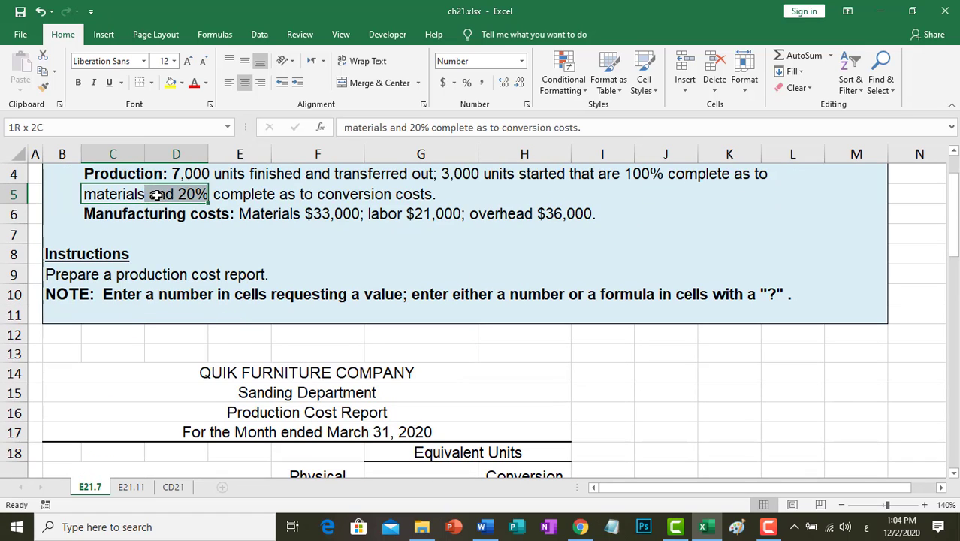
click(269, 194)
drag(269, 195, 462, 194)
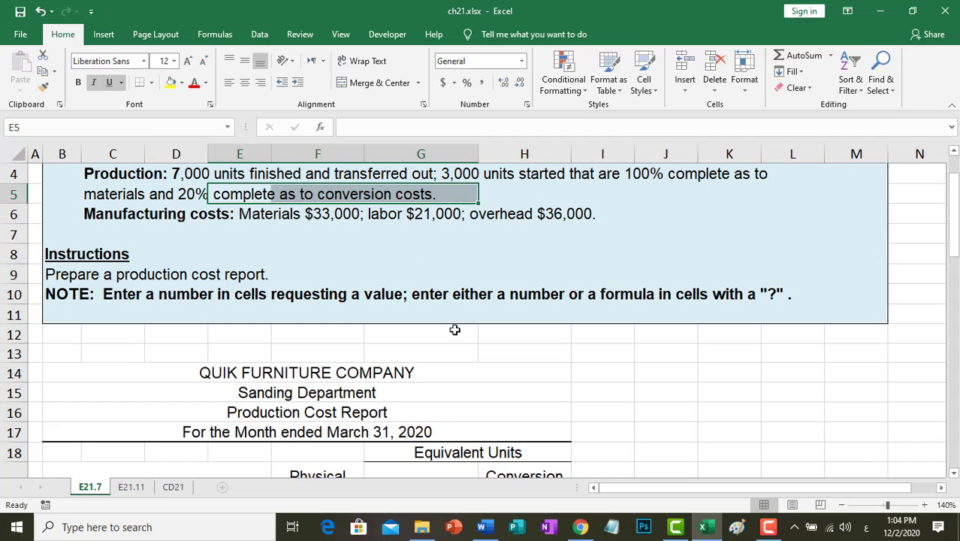
scroll(455, 328, down, 7)
scroll(423, 368, up, 1)
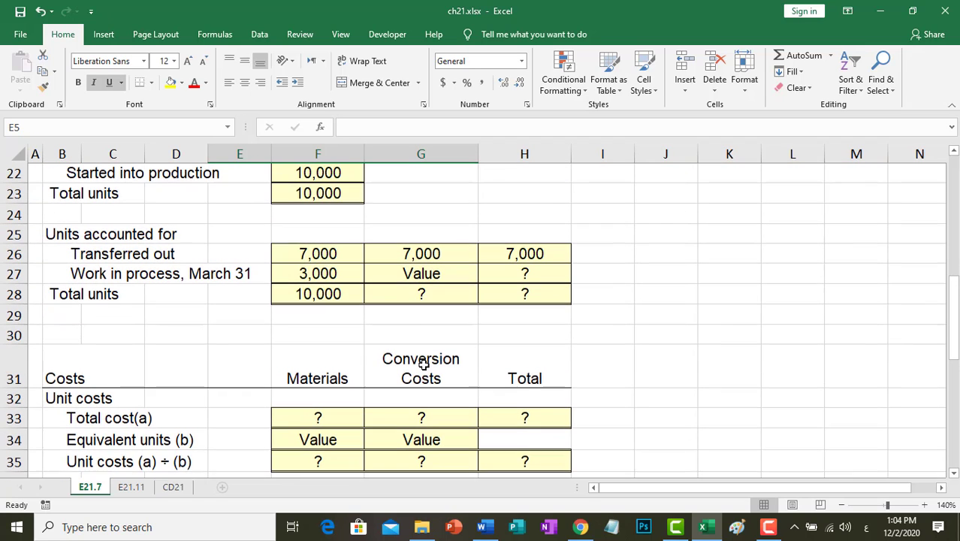
Step: Calculate the materials equivalent units for Work in process, March 31 in G27 with the formula =F27*100%
click(421, 276)
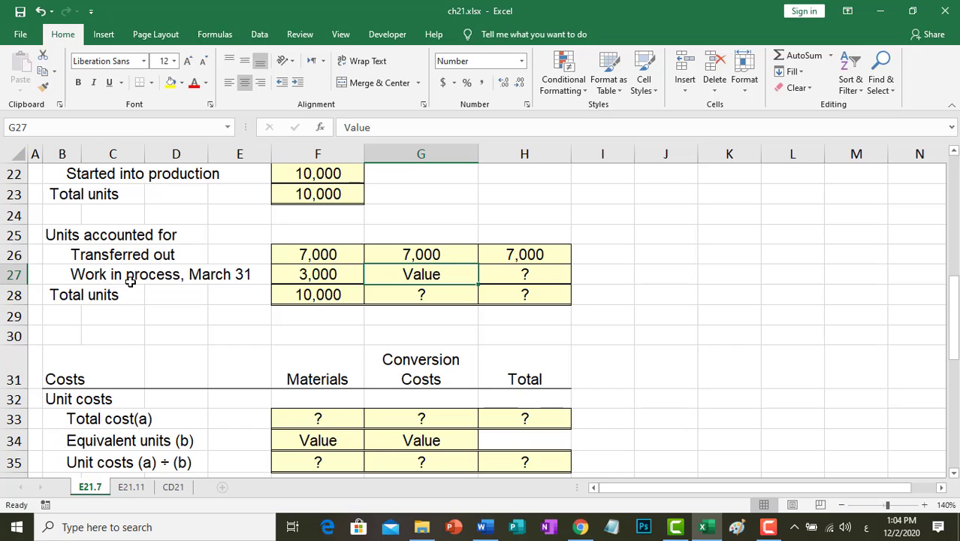
click(303, 255)
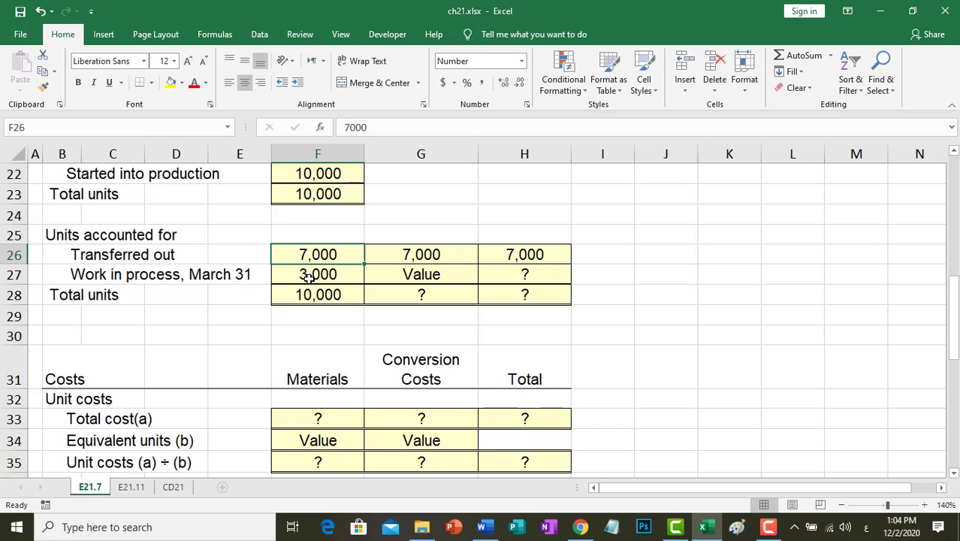
click(309, 275)
click(429, 277)
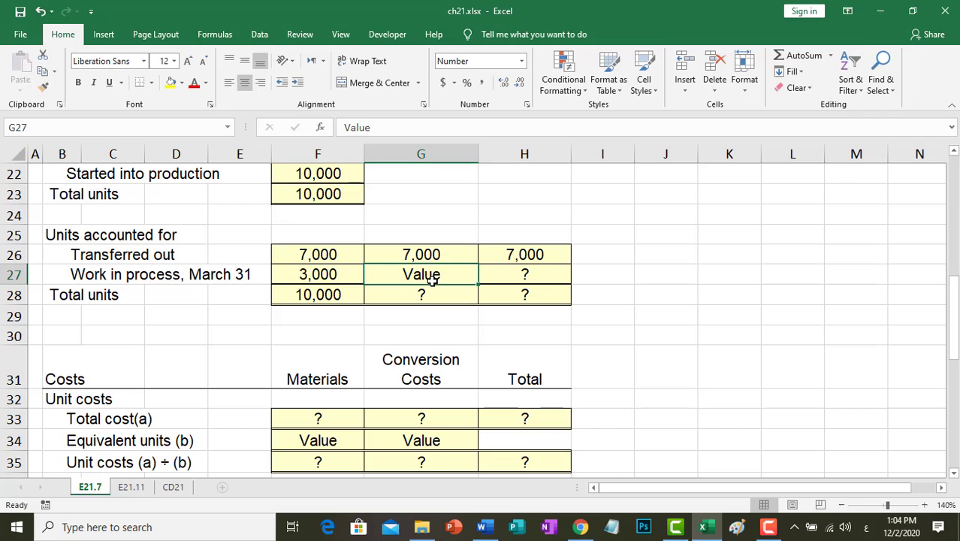
text(=)
click(319, 274)
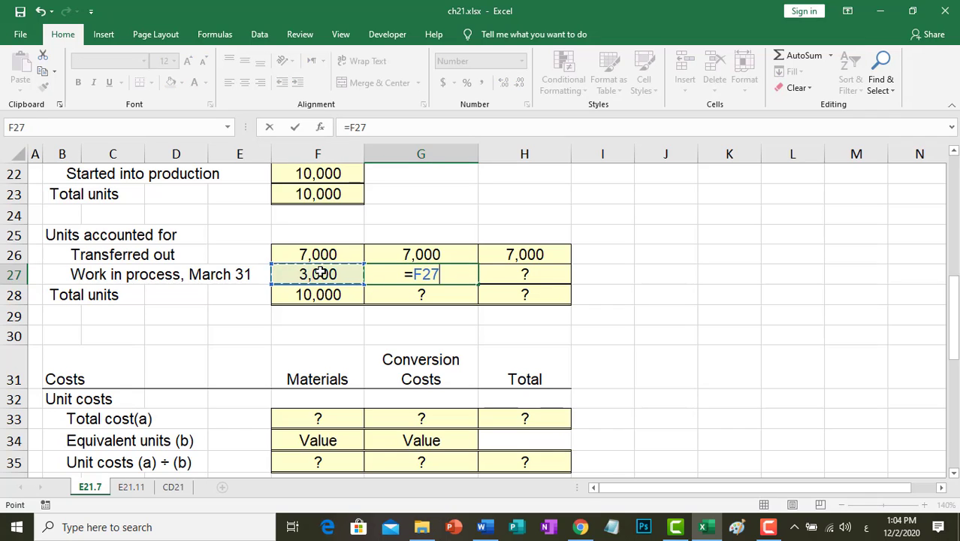
text(*)
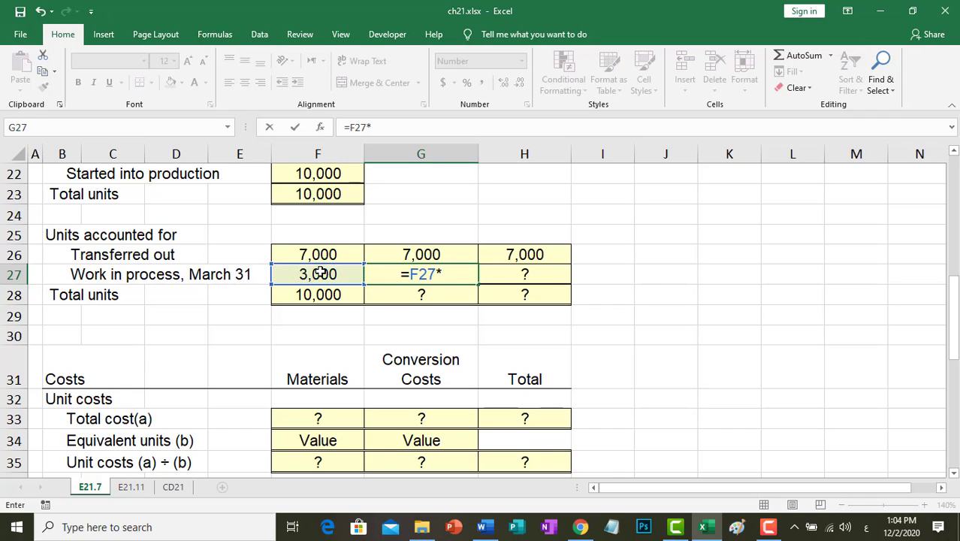
text(100)
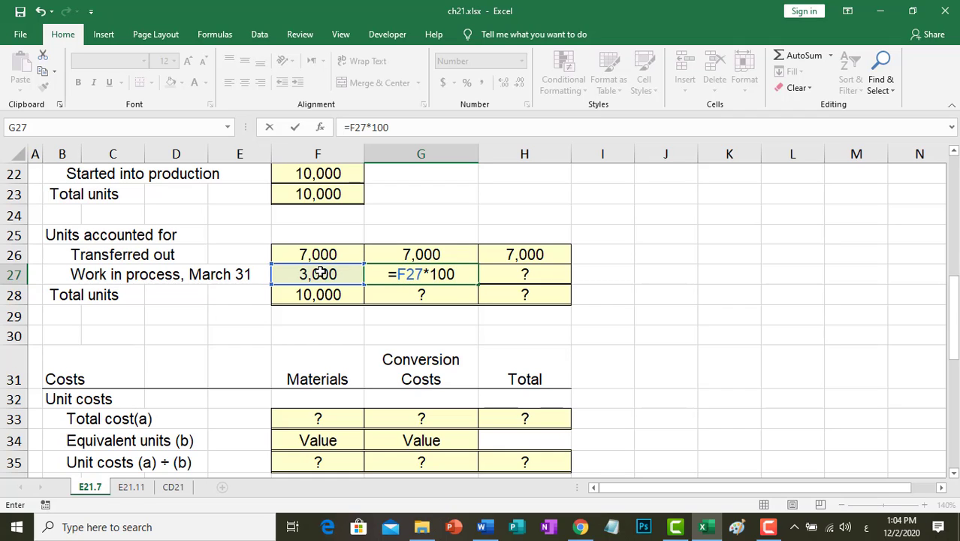
text(%)
key(Return)
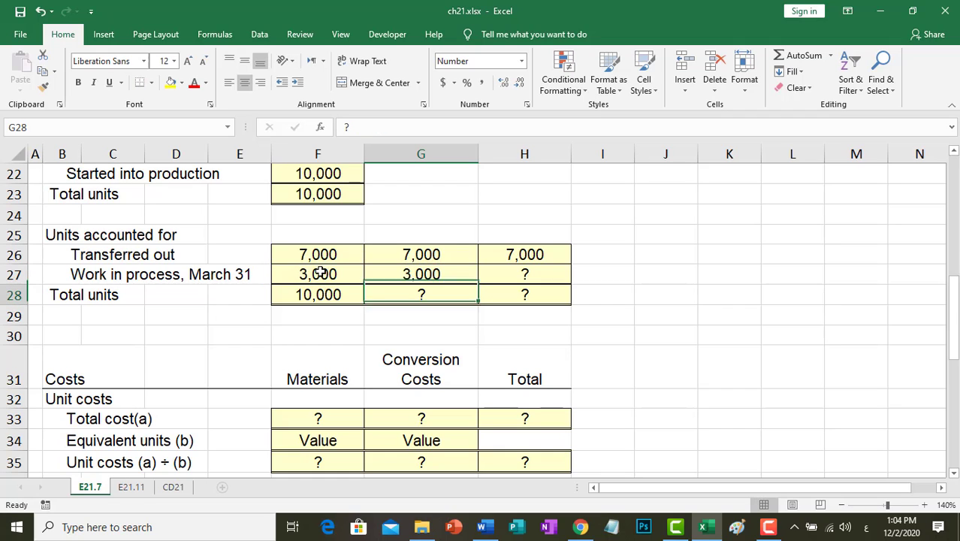
Step: Calculate the conversion costs equivalent units for Work in process, March 31 in H27 with the formula =F27*20%
click(526, 275)
text(=)
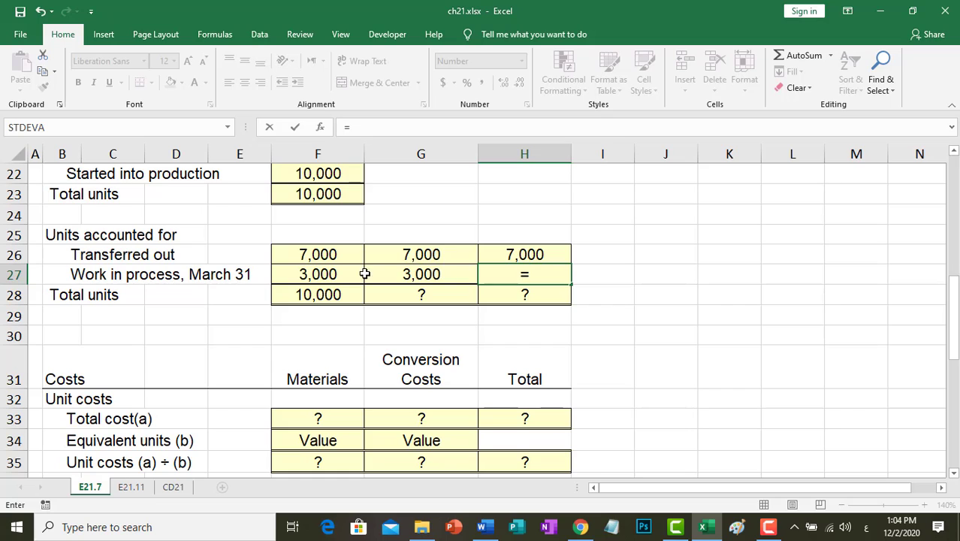
click(331, 269)
text(*2)
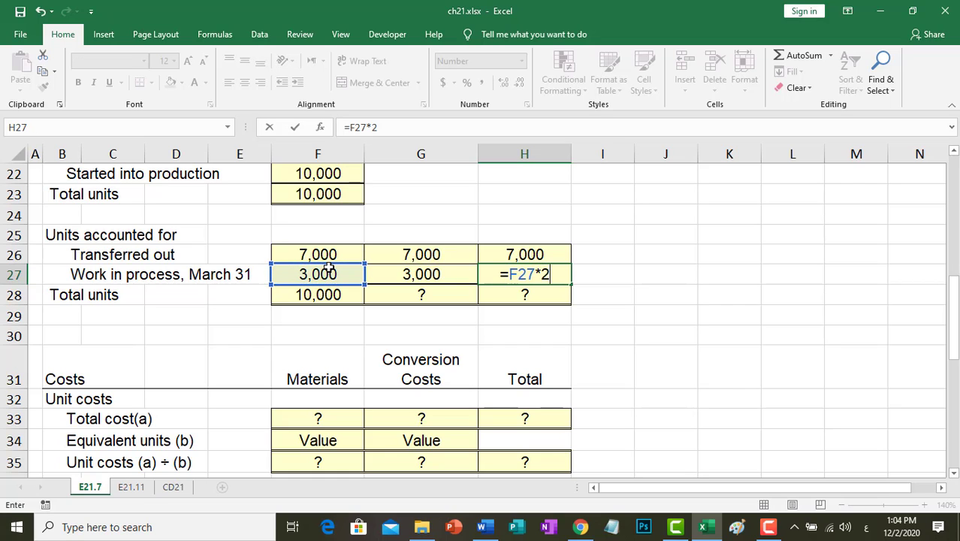
text(0%)
key(Return)
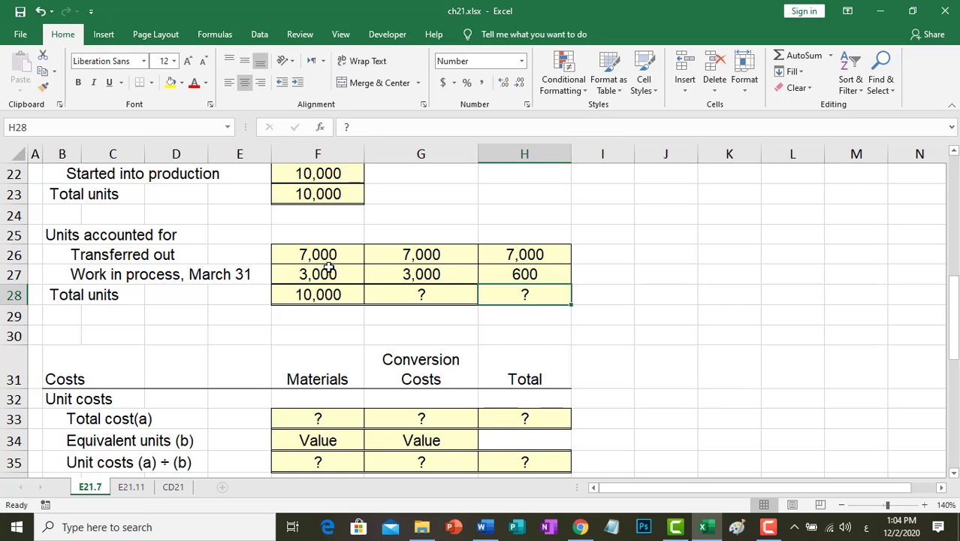
Step: Try to total the equivalent units in H28 with =SUM(G26:G27) and inspect the range used in the formula
click(782, 56)
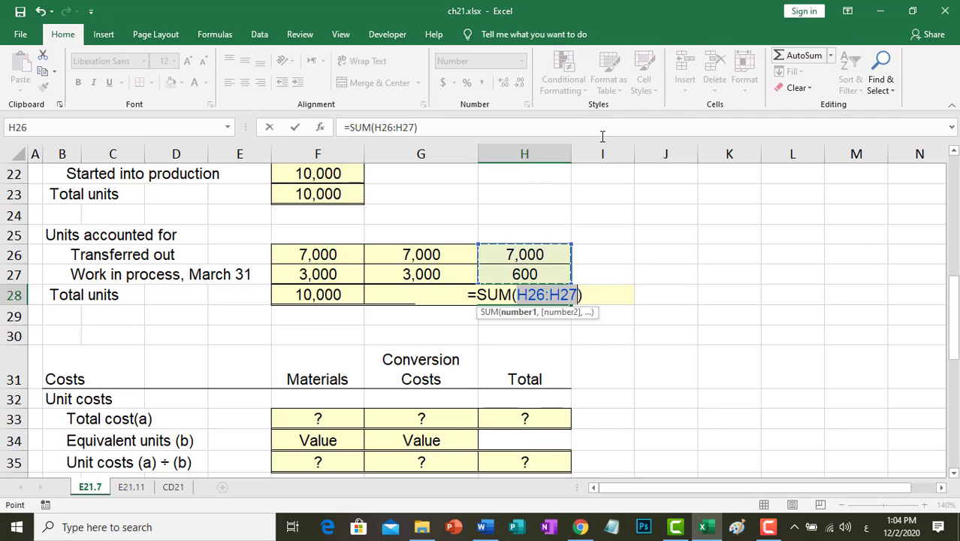
drag(422, 254, 412, 272)
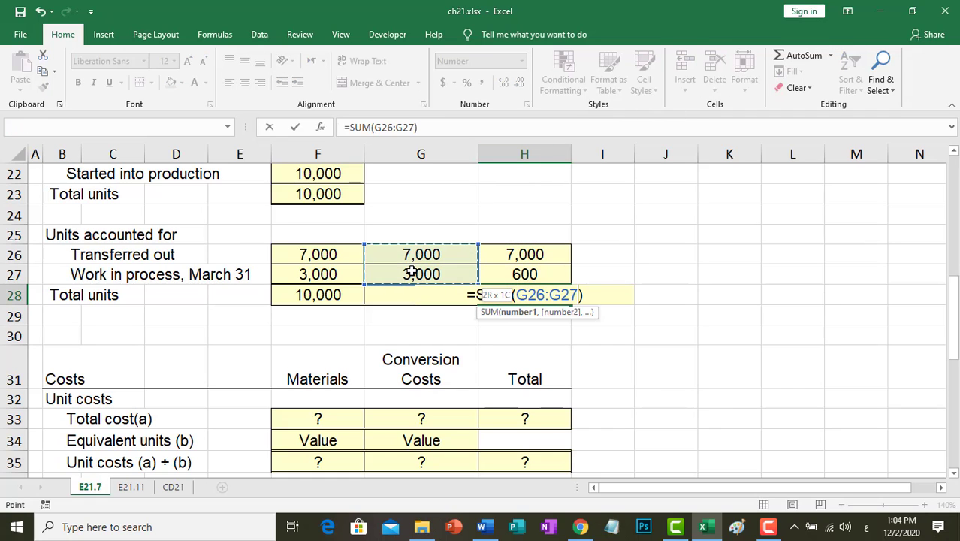
key(Return)
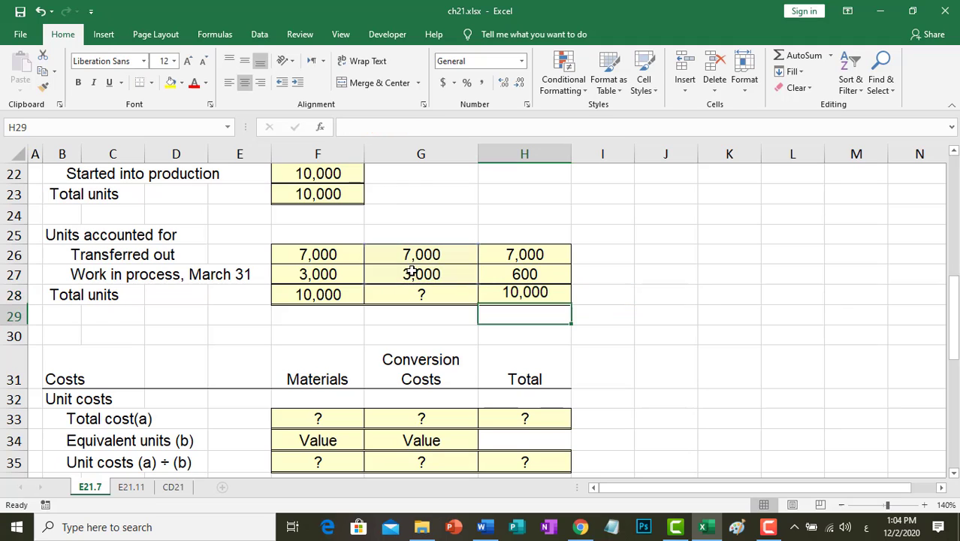
click(524, 295)
double_click(524, 294)
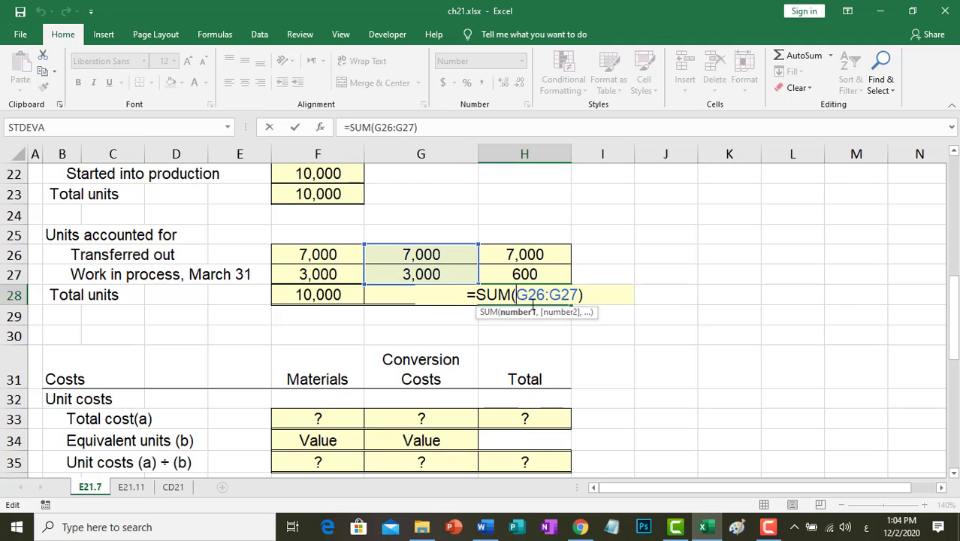
key(Escape)
Step: Total the materials equivalent units in G28 with =SUM(G26:G27) and the conversion costs equivalent units in H28 with =SUM(H26:H27)
click(410, 296)
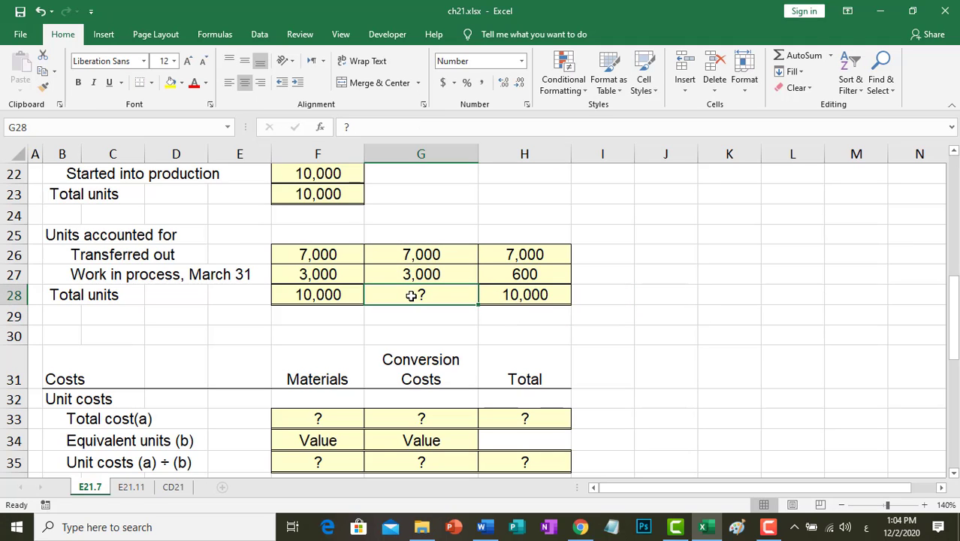
click(803, 55)
key(Return)
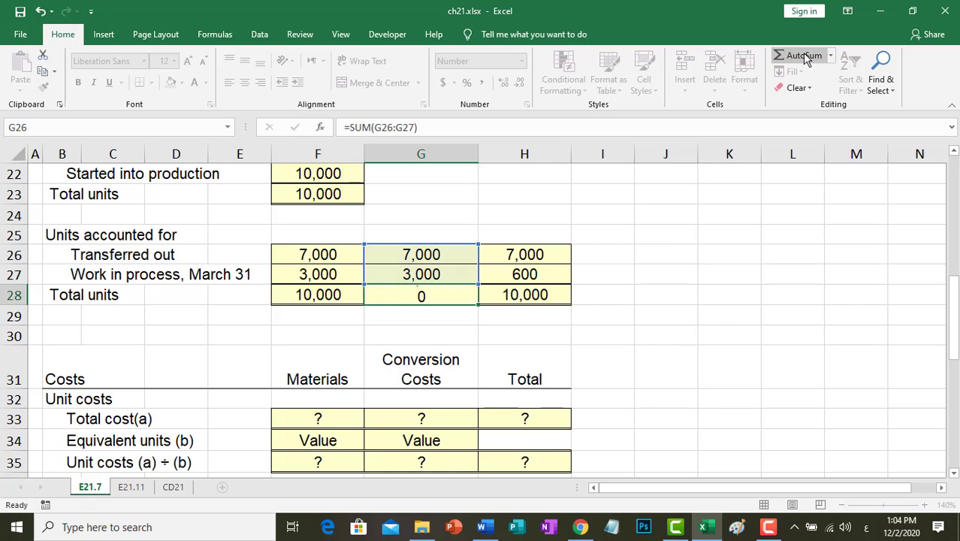
click(529, 296)
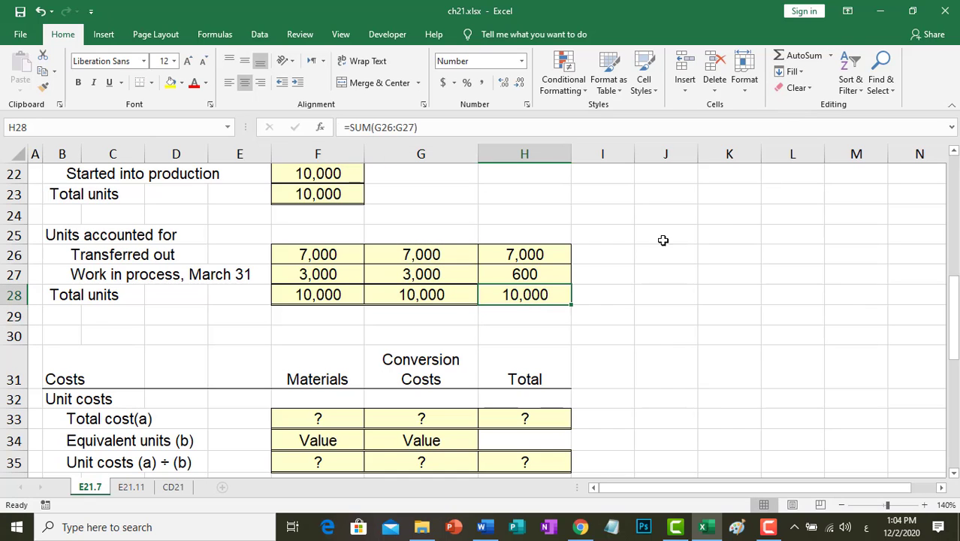
click(803, 55)
key(Return)
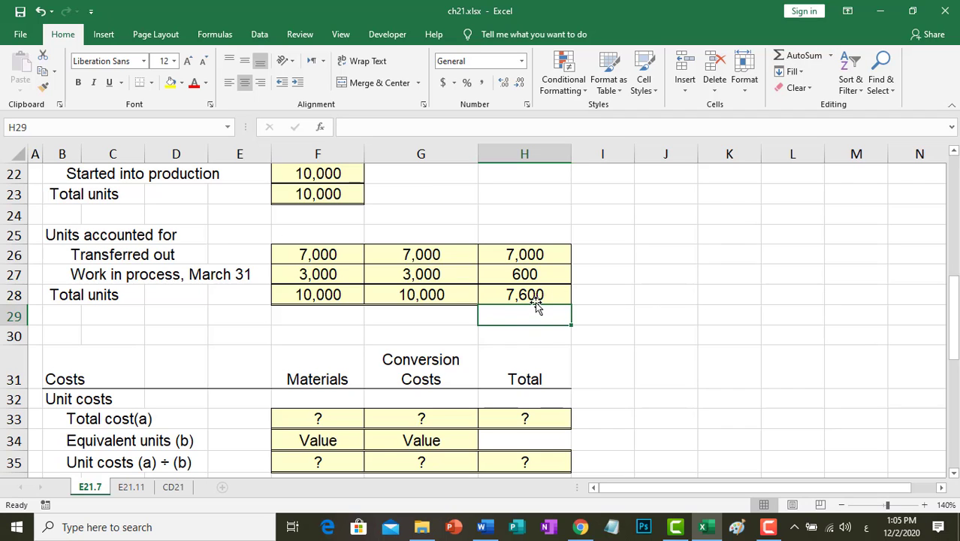
Step: Review the materials and conversion costs equivalent units for Transferred out and Work in process, March 31 in the Quantities section
scroll(536, 302, up, 2)
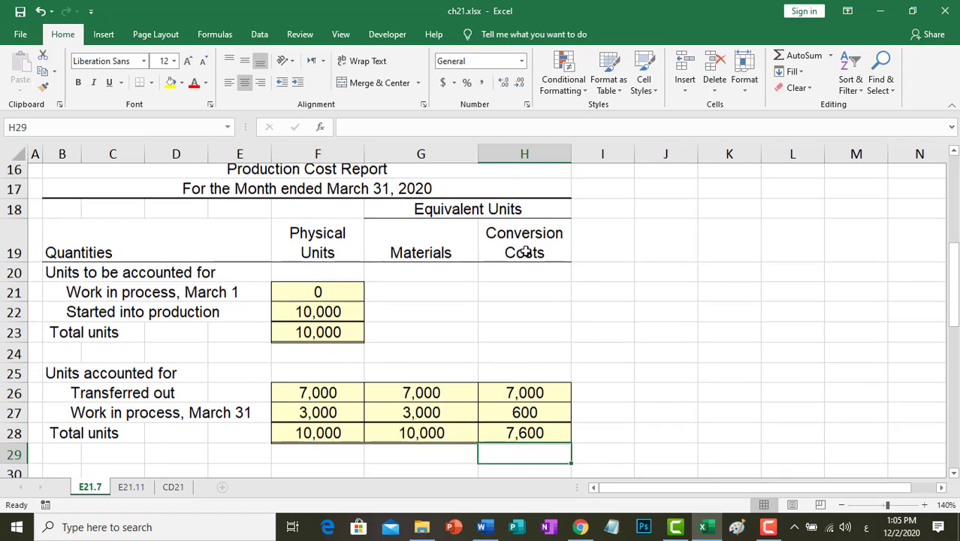
scroll(526, 252, down, 1)
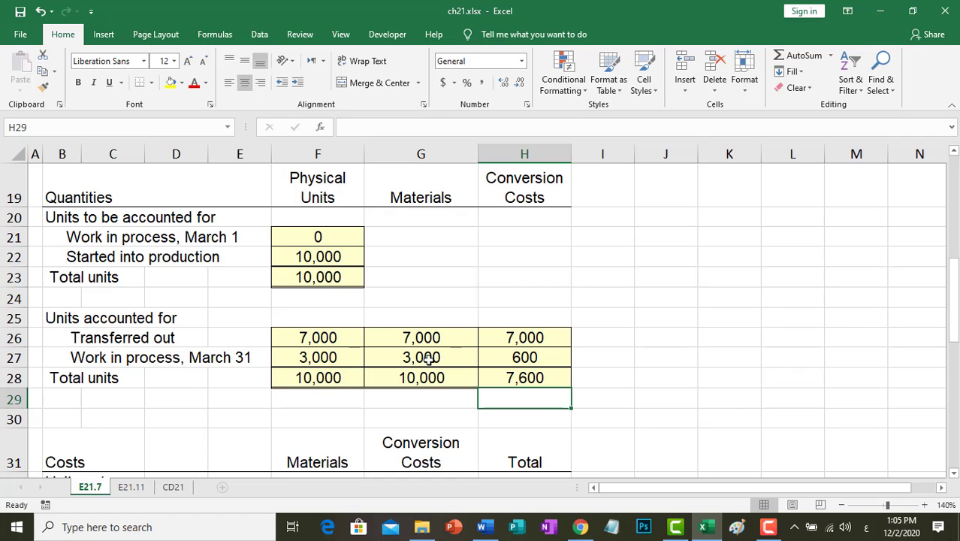
scroll(422, 360, down, 2)
scroll(429, 362, up, 1)
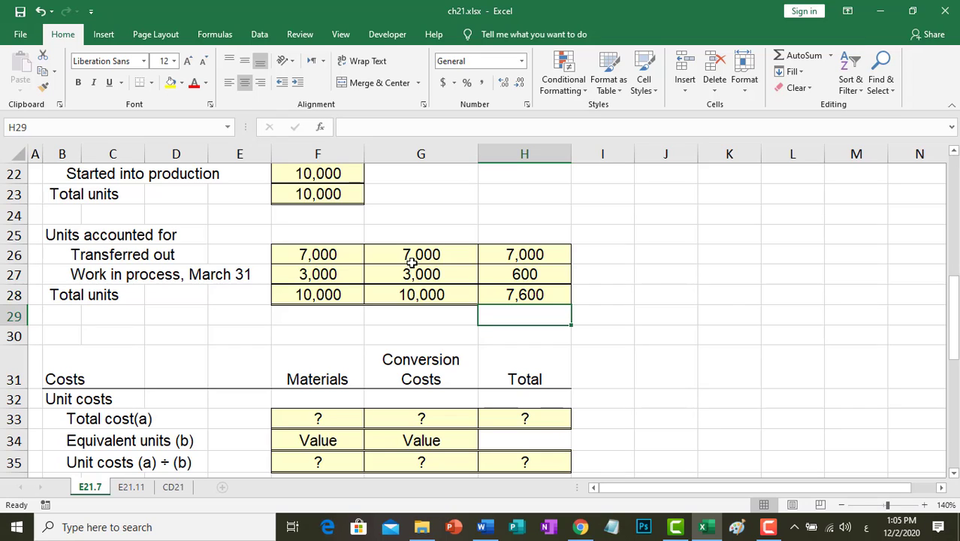
drag(414, 254, 420, 274)
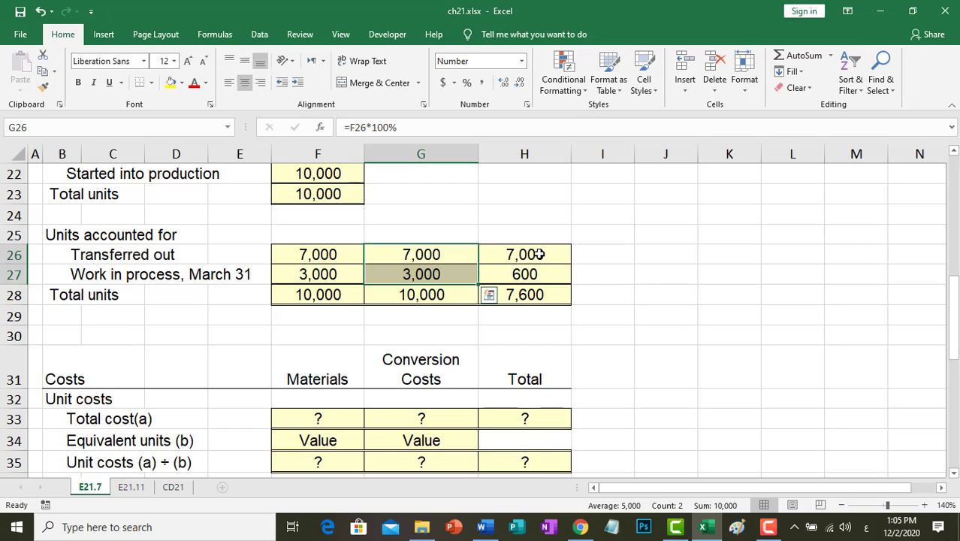
click(540, 255)
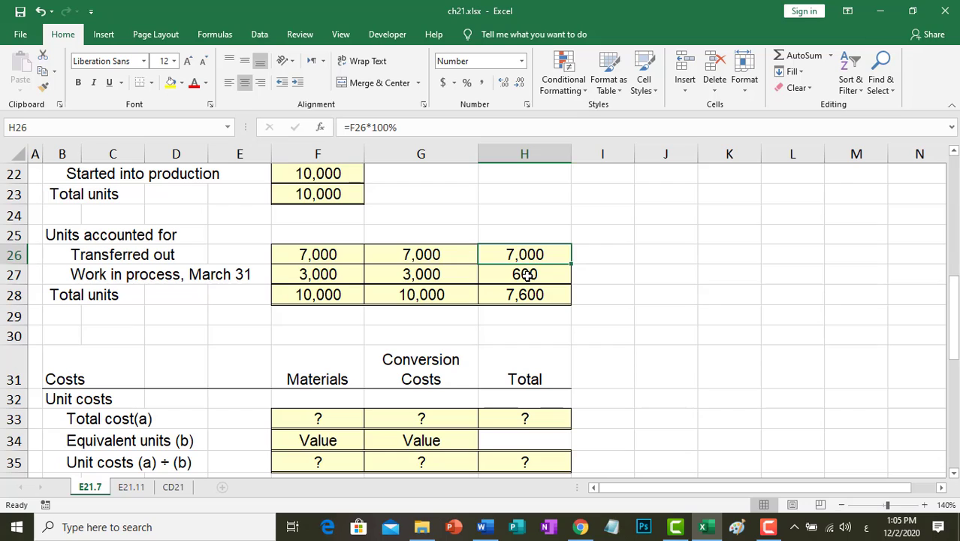
click(528, 275)
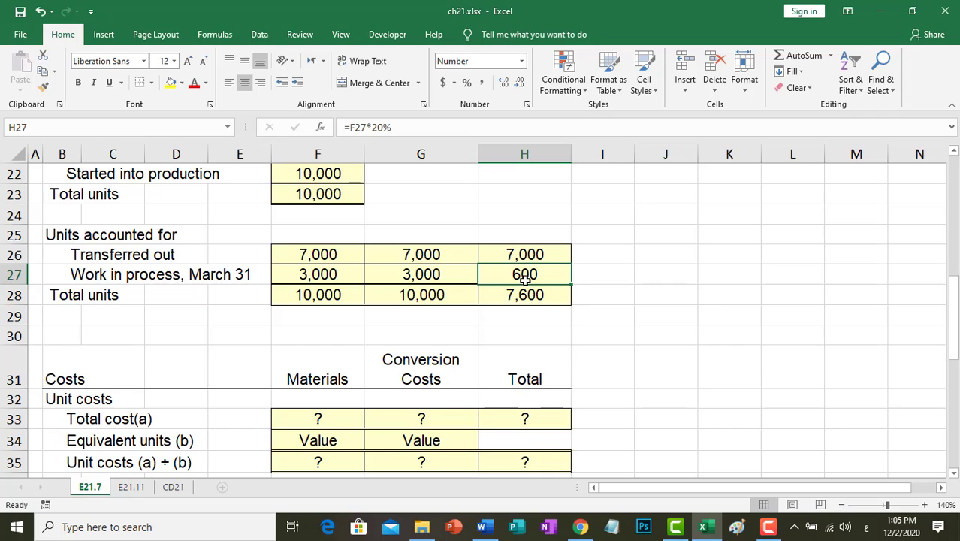
click(421, 255)
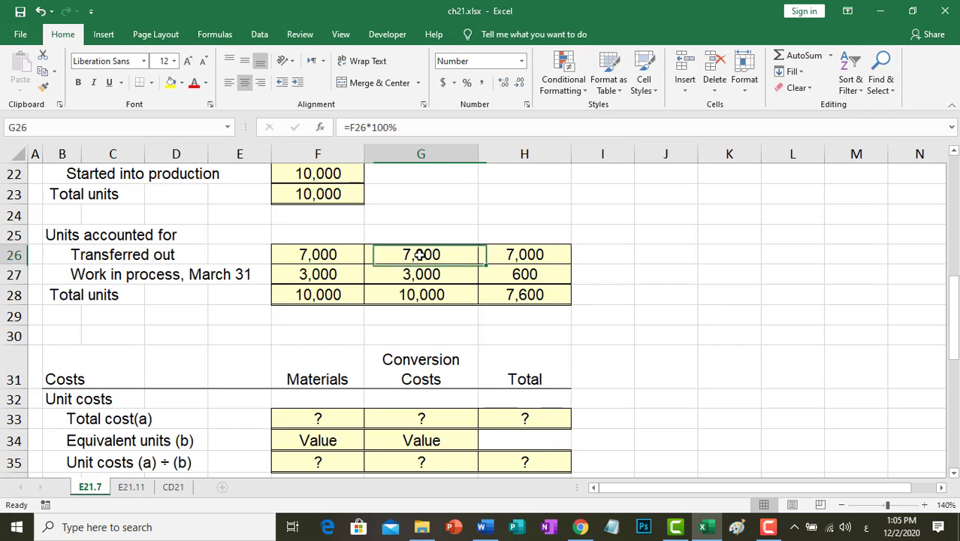
drag(421, 256, 421, 272)
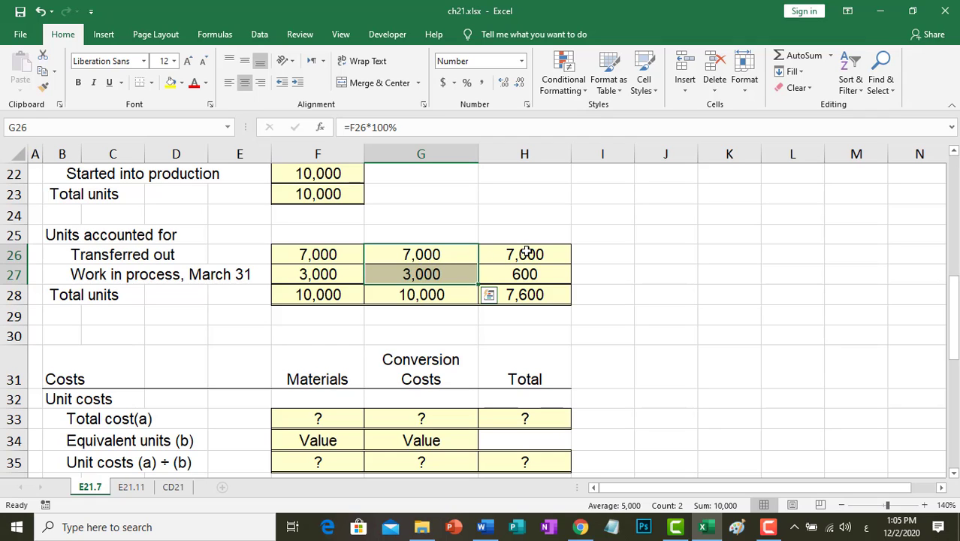
scroll(541, 296, up, 2)
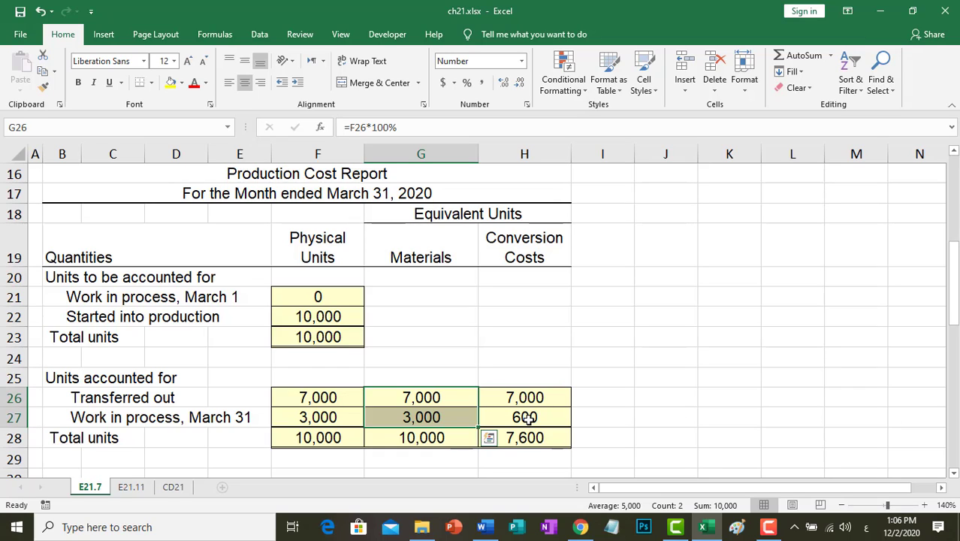
Step: Inspect the formula behind the conversion costs equivalent units for Work in process, March 31 in H27
click(528, 419)
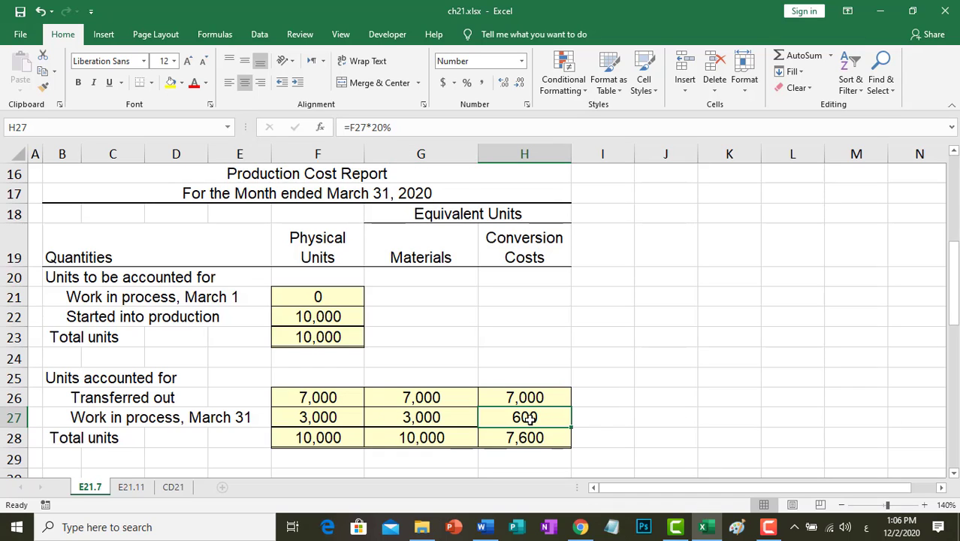
double_click(530, 419)
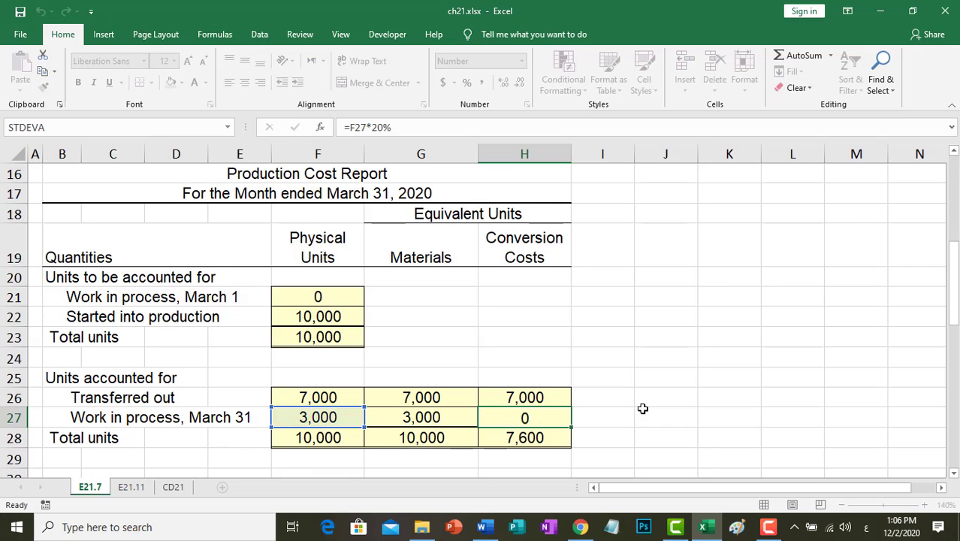
key(Return)
Step: Enter the materials cost of 33000 from the exercise text as the materials Total cost in F33
scroll(449, 390, down, 1)
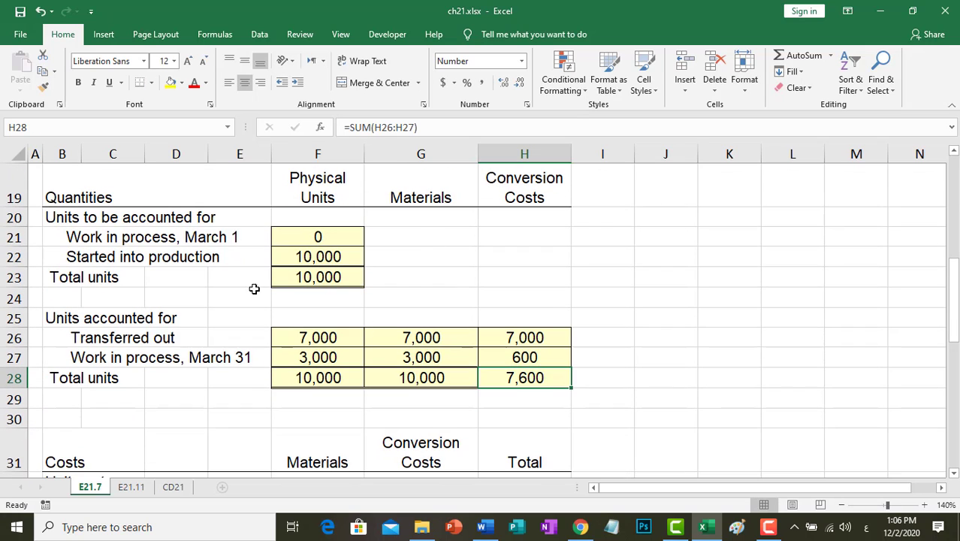
scroll(472, 317, down, 2)
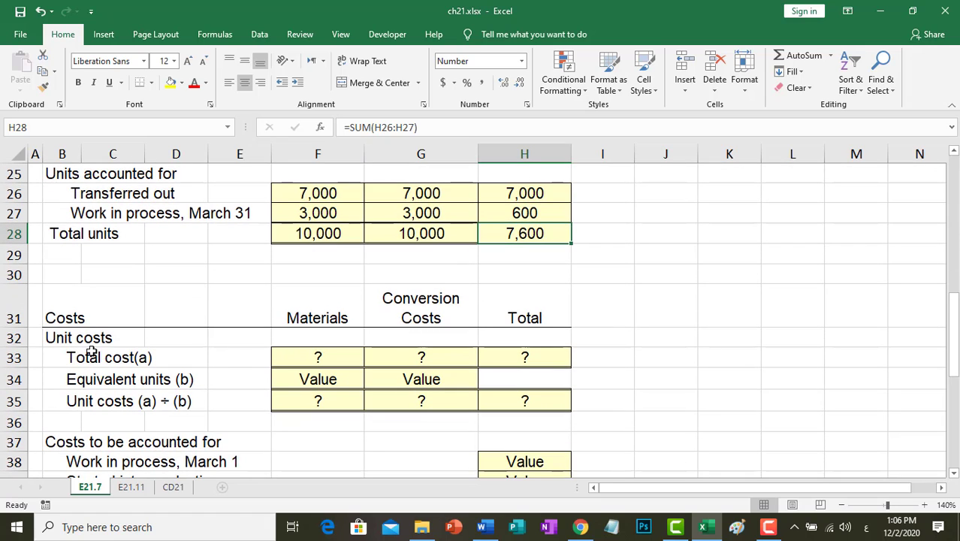
click(316, 356)
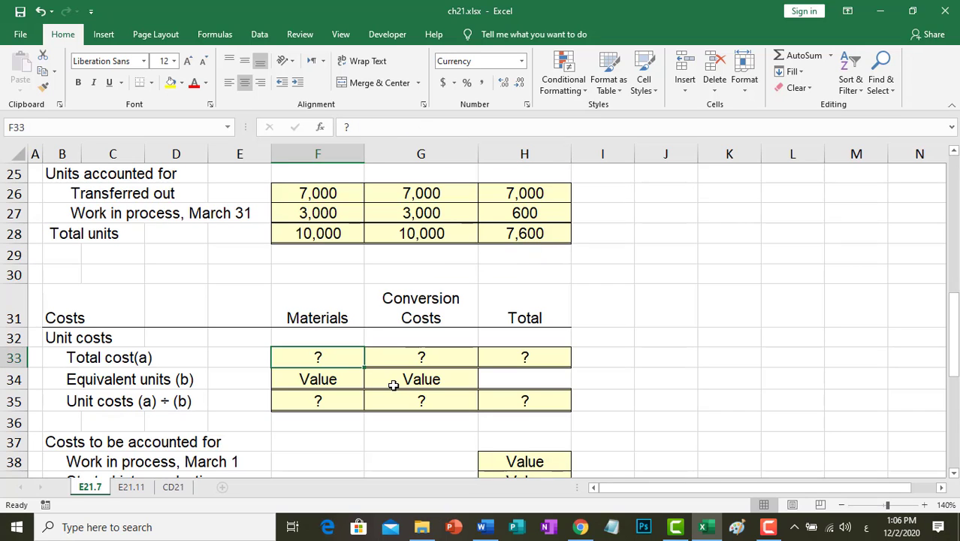
text(=)
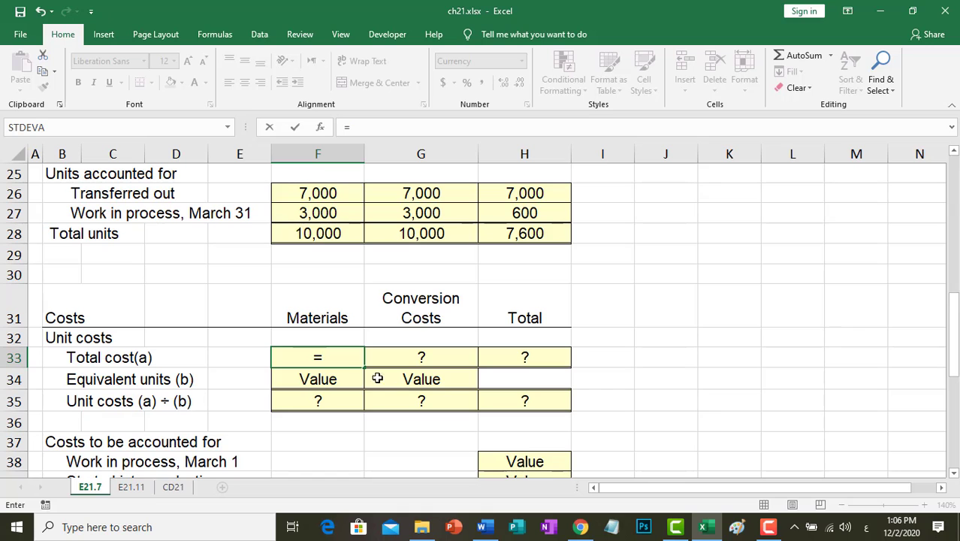
scroll(345, 362, up, 8)
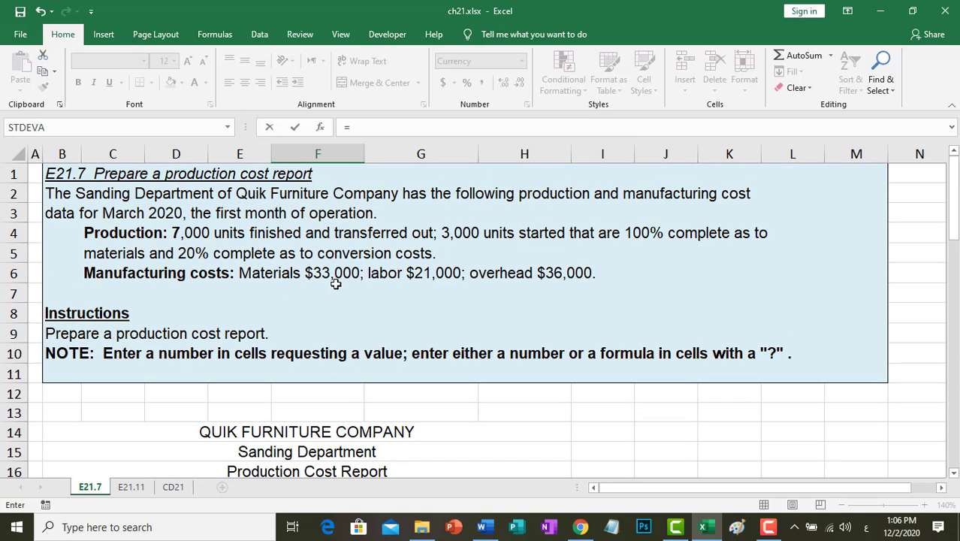
key(Escape)
scroll(336, 283, down, 7)
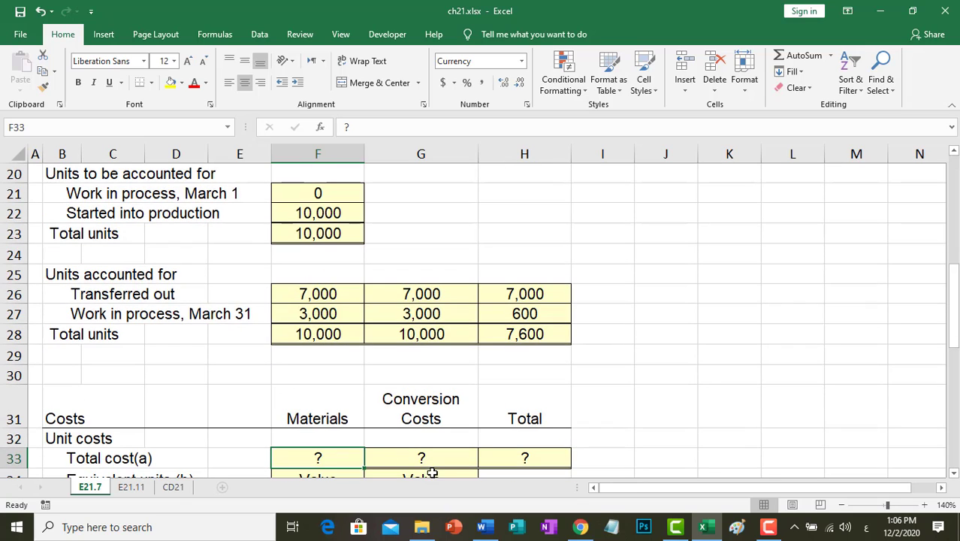
text(33000)
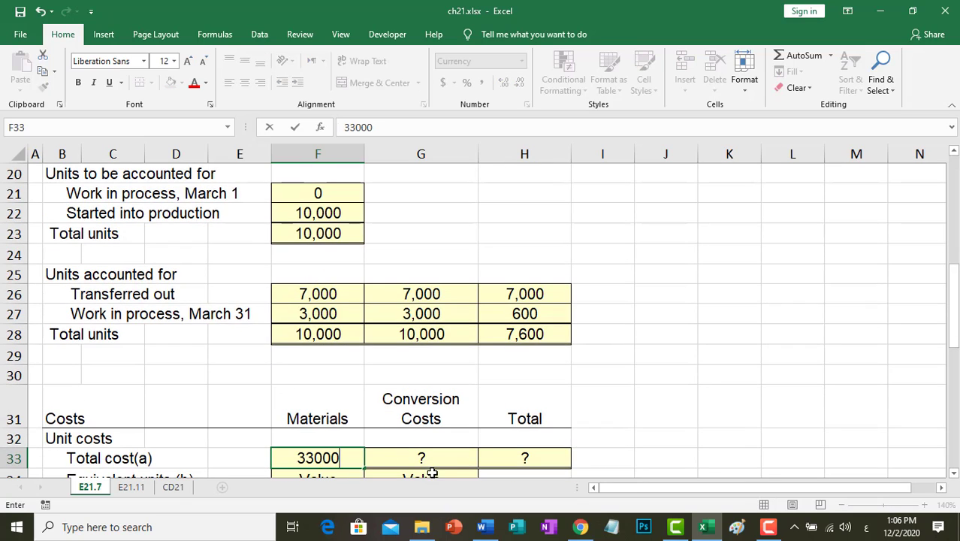
key(Return)
Step: Calculate the conversion costs Total cost in G33 by adding labor 21000 and overhead 36000 from the exercise text
scroll(367, 450, up, 7)
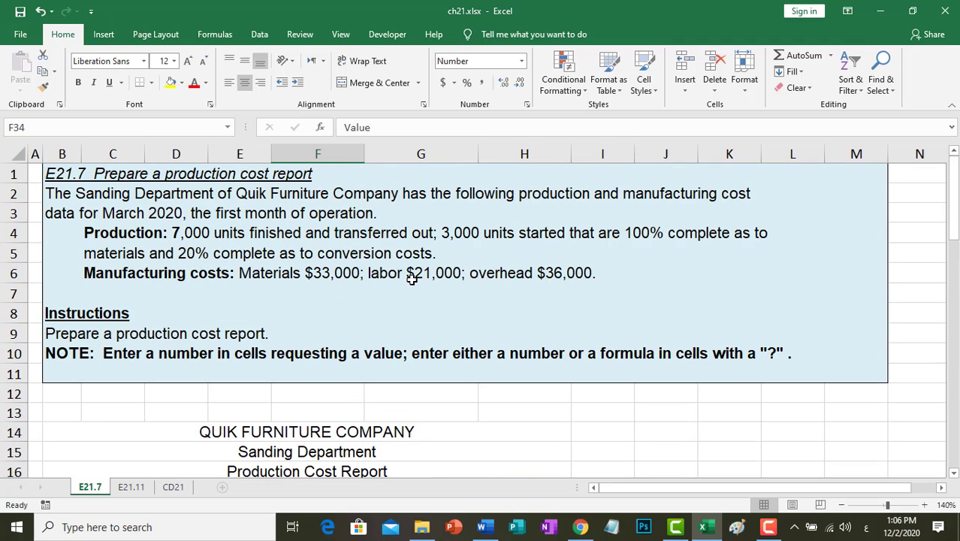
scroll(415, 313, down, 4)
scroll(418, 312, down, 5)
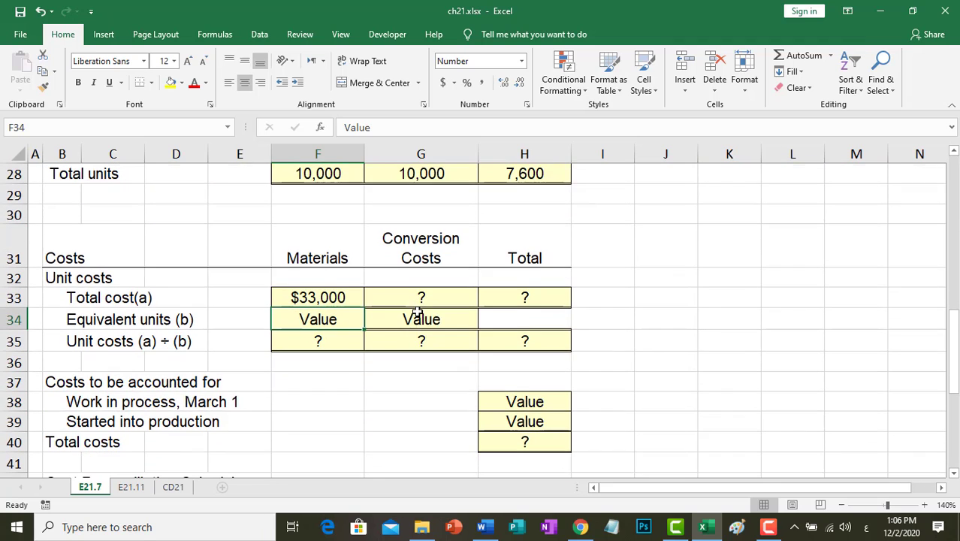
click(417, 298)
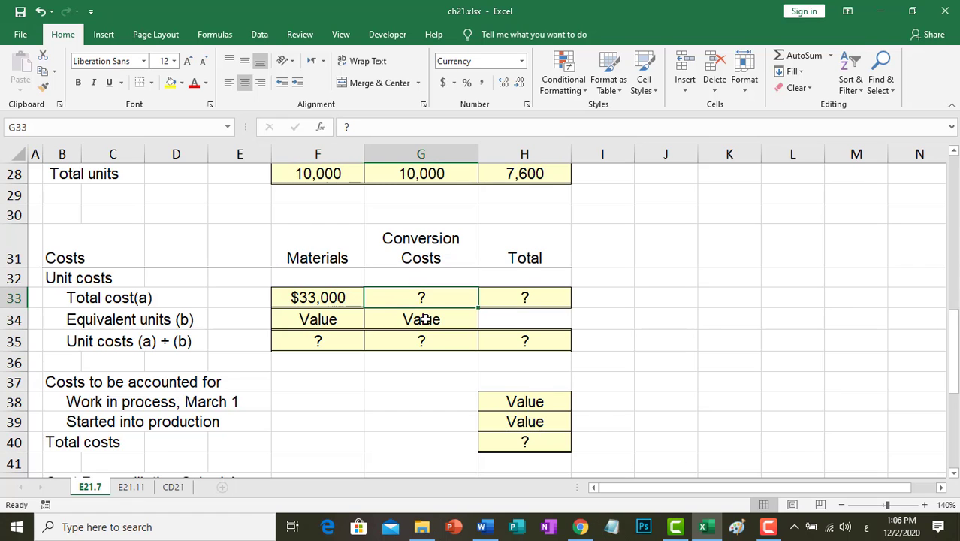
scroll(424, 319, up, 2)
text(=)
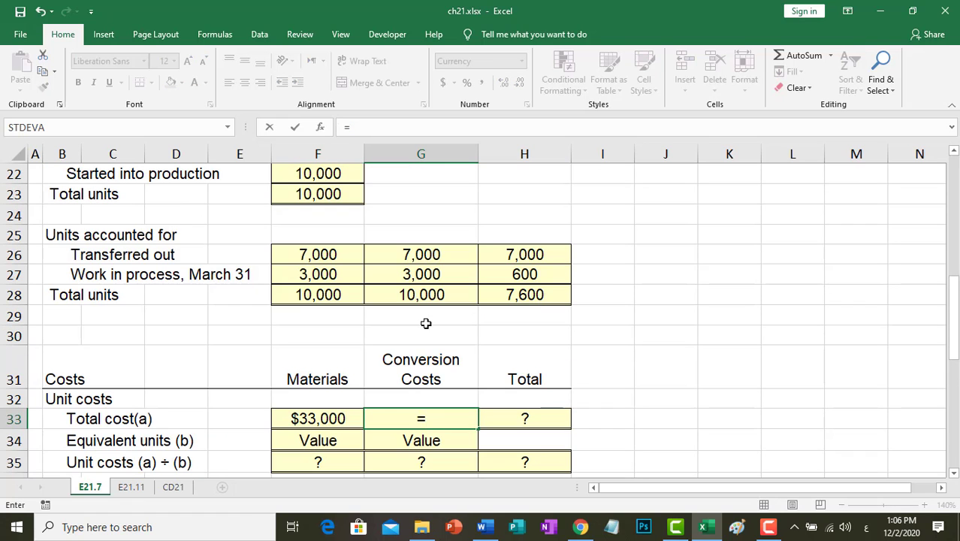
scroll(426, 323, up, 7)
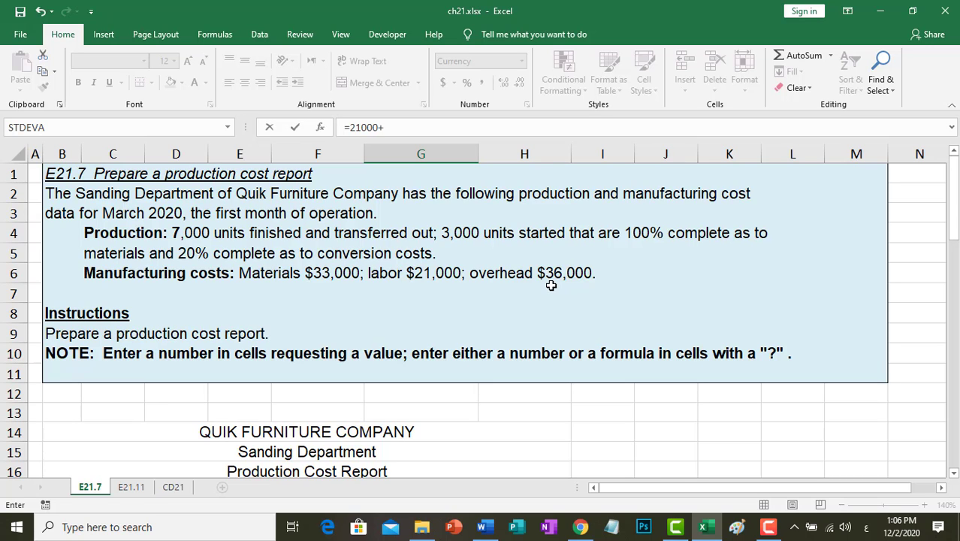
key(Return)
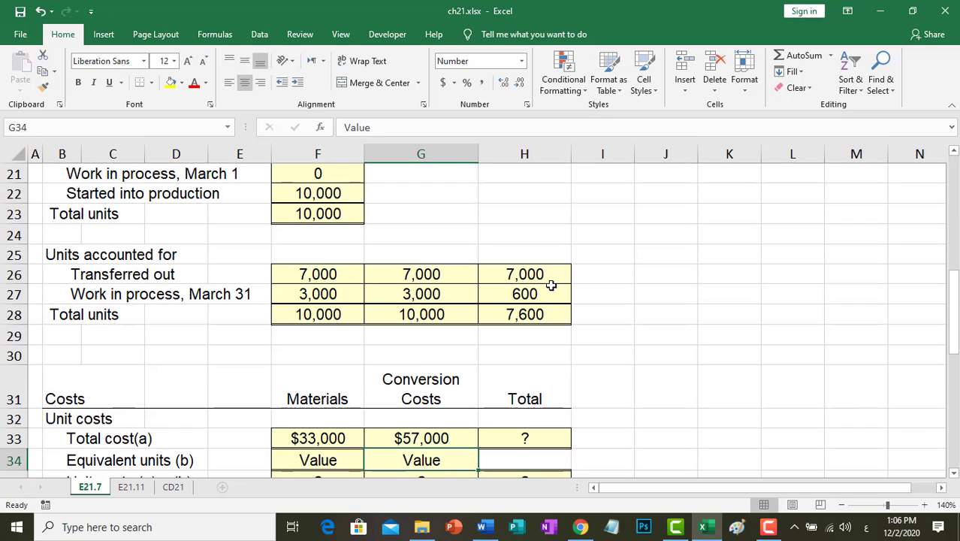
Step: Total the materials and conversion costs in H33 with =SUM(F33:G33)
scroll(502, 395, down, 2)
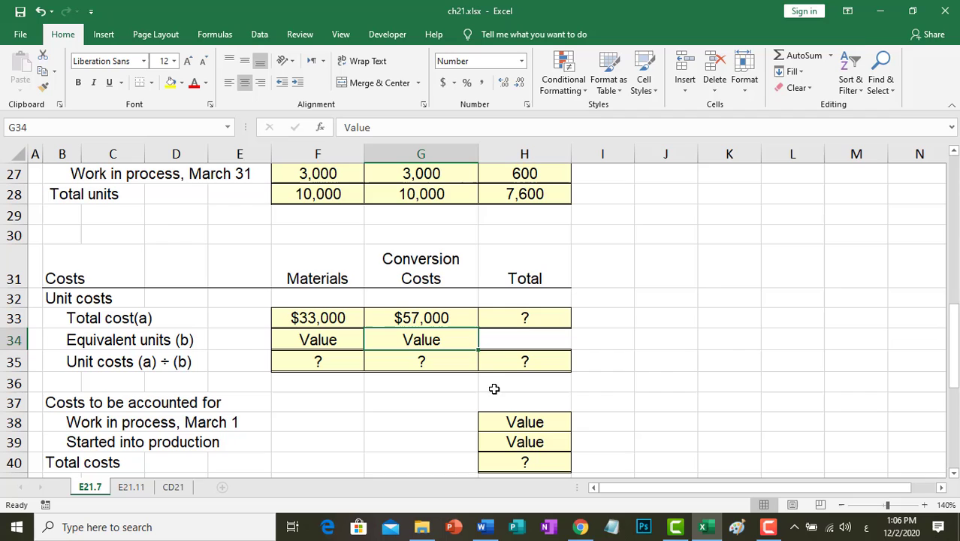
click(517, 319)
click(792, 55)
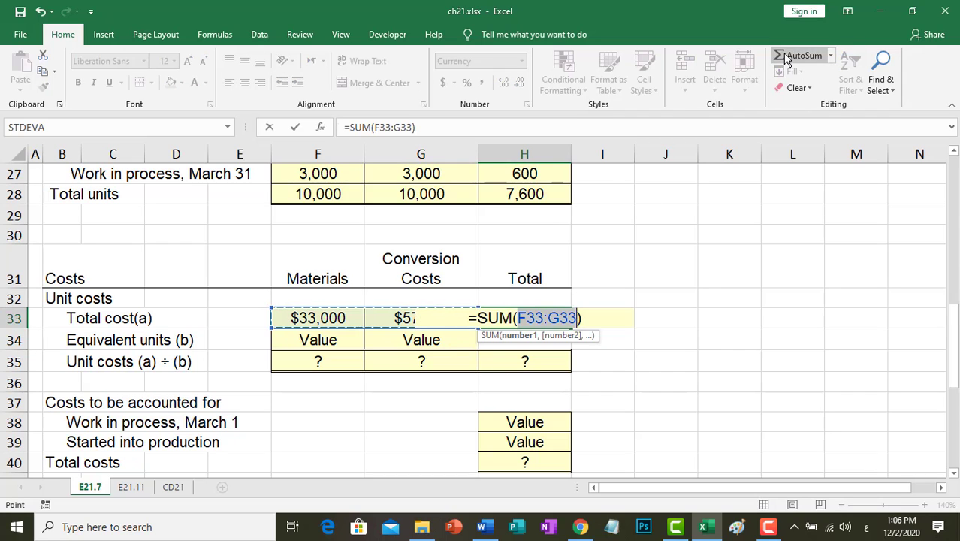
key(Return)
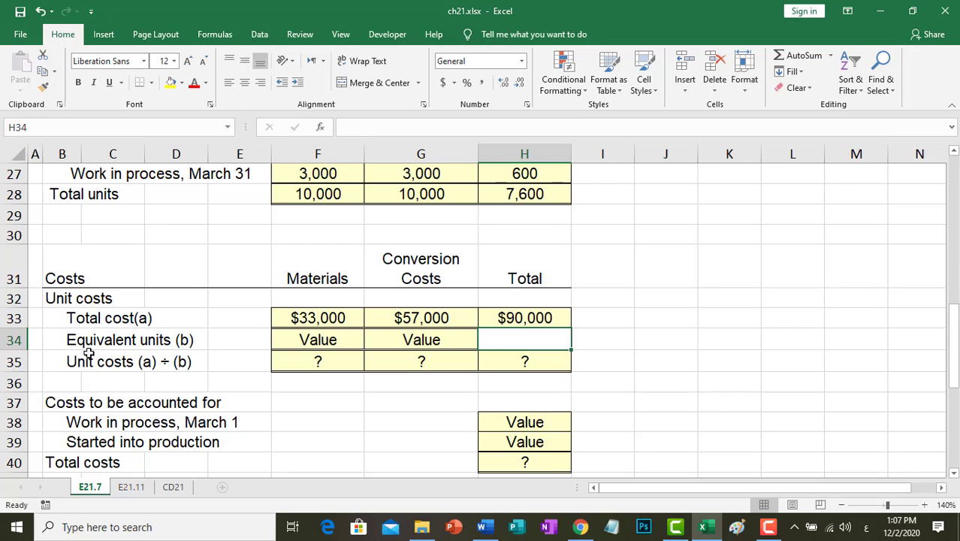
Step: Link the Equivalent units row to the Quantities totals, with =G28 for materials in F34 and =H28 for conversion costs in G34
click(316, 344)
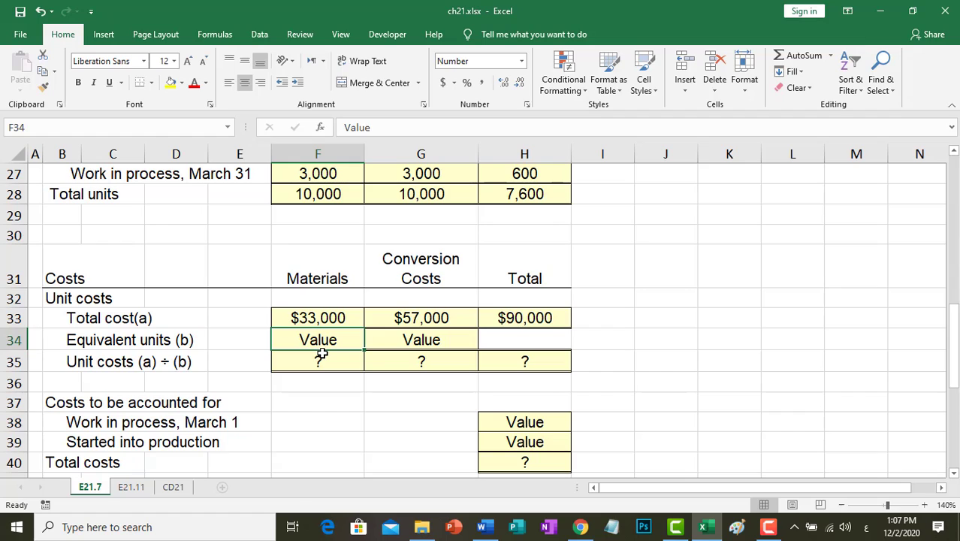
text(=)
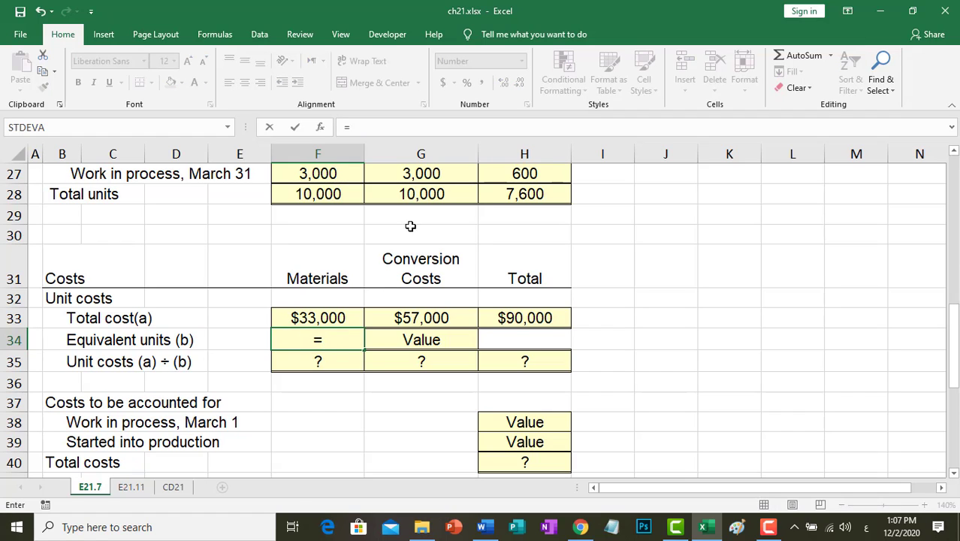
click(425, 193)
key(Return)
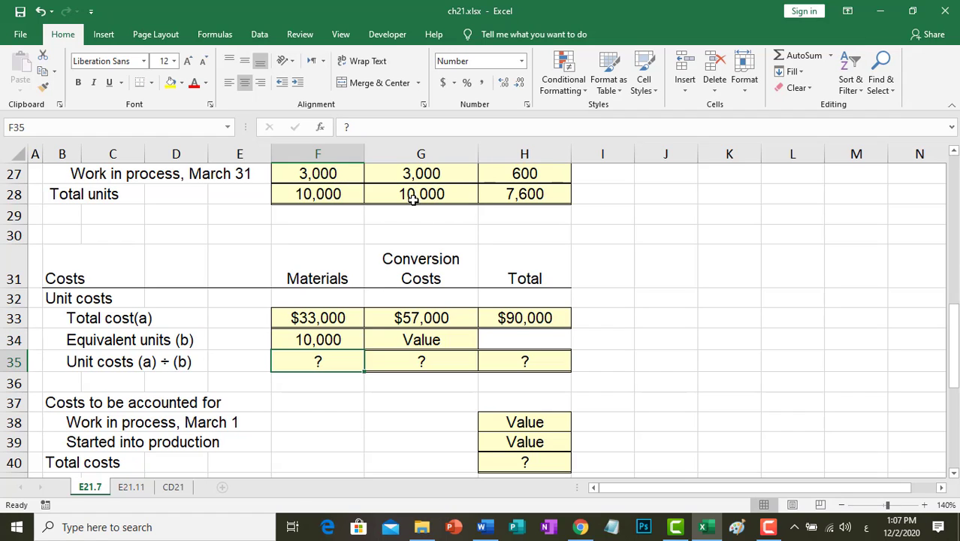
click(402, 339)
text(=)
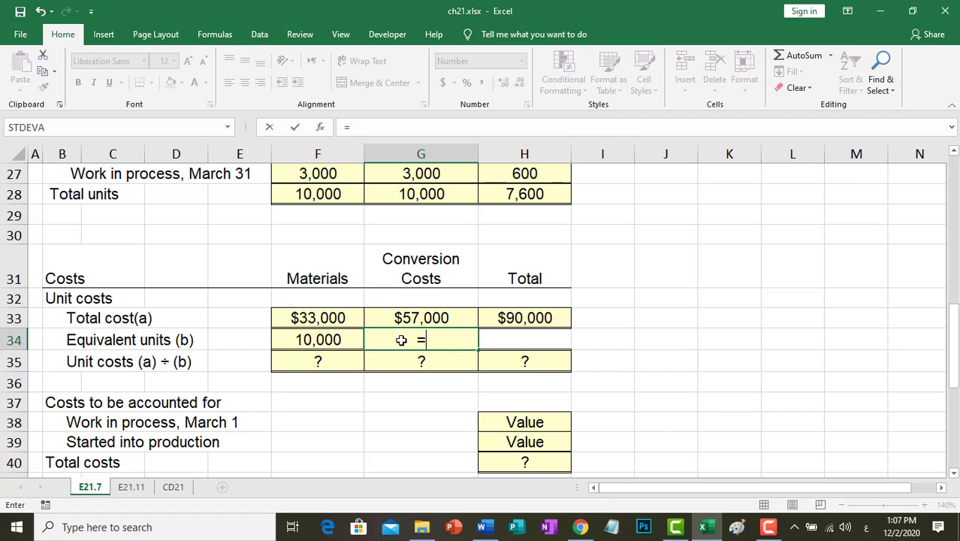
click(533, 194)
key(Return)
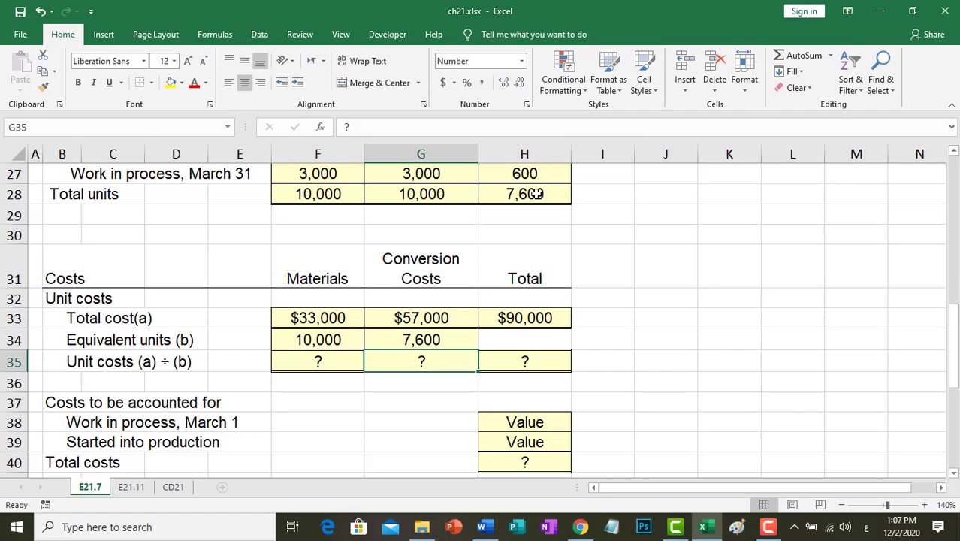
Step: Calculate the materials unit cost in F35 with the formula =F33/F34
click(316, 361)
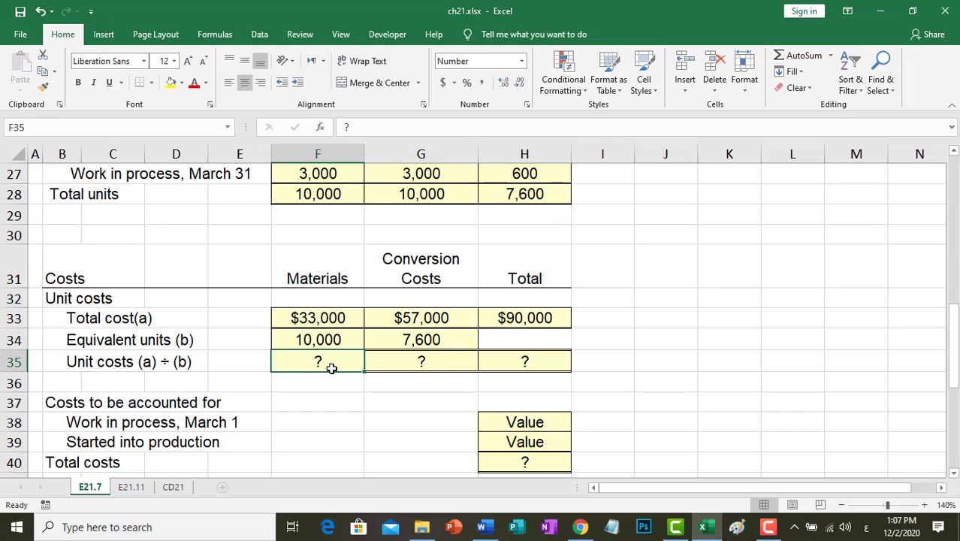
text(=)
click(322, 318)
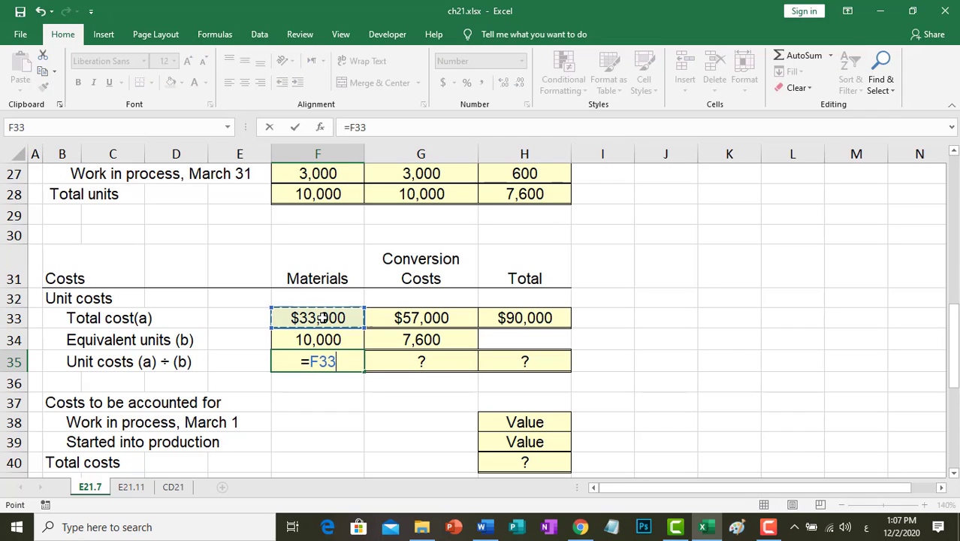
text(/)
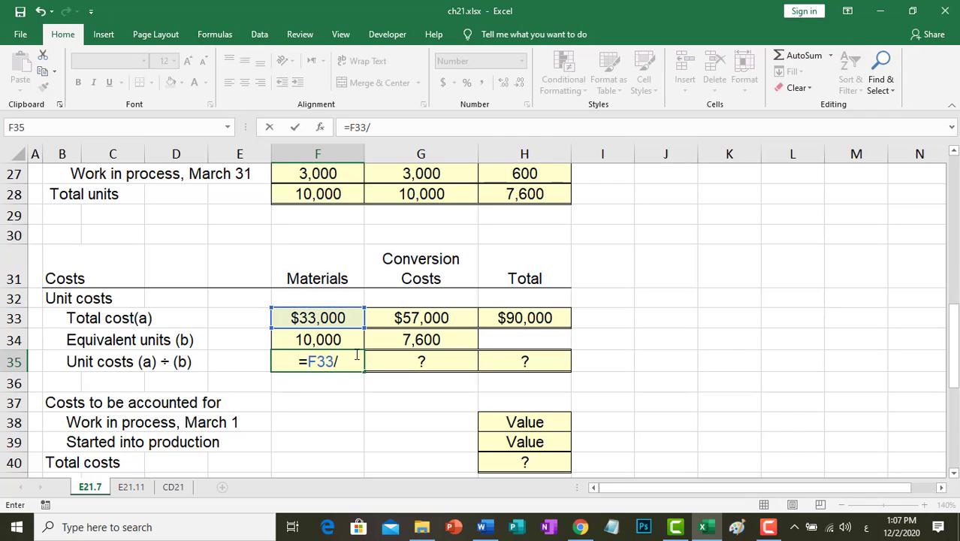
click(340, 339)
key(Return)
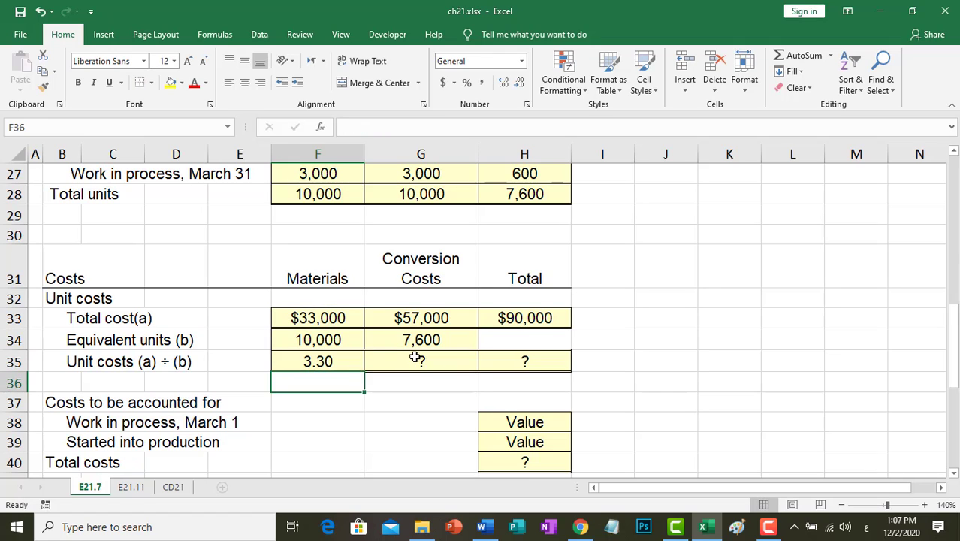
Step: Calculate the conversion costs unit cost in G35 with the formula =G33/G34
click(415, 359)
text(=)
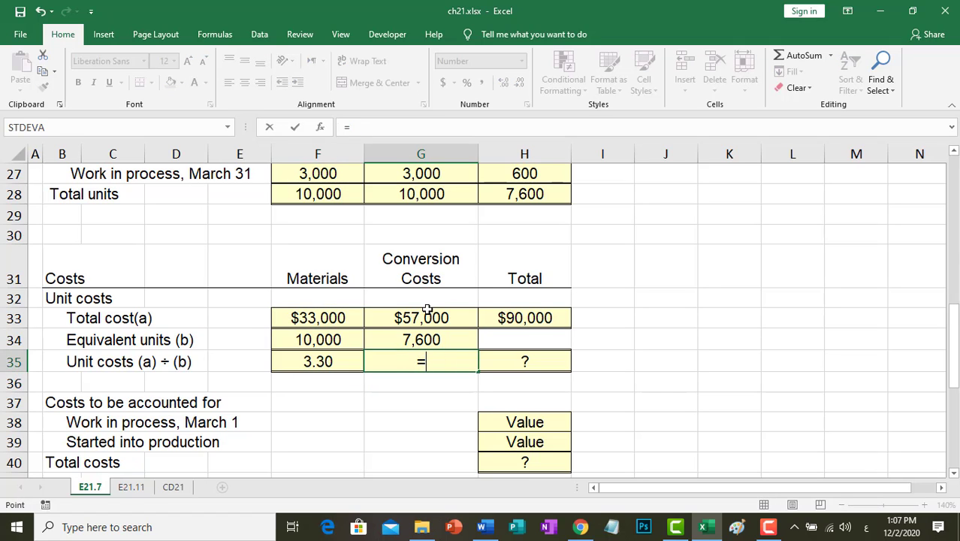
click(426, 309)
text(/)
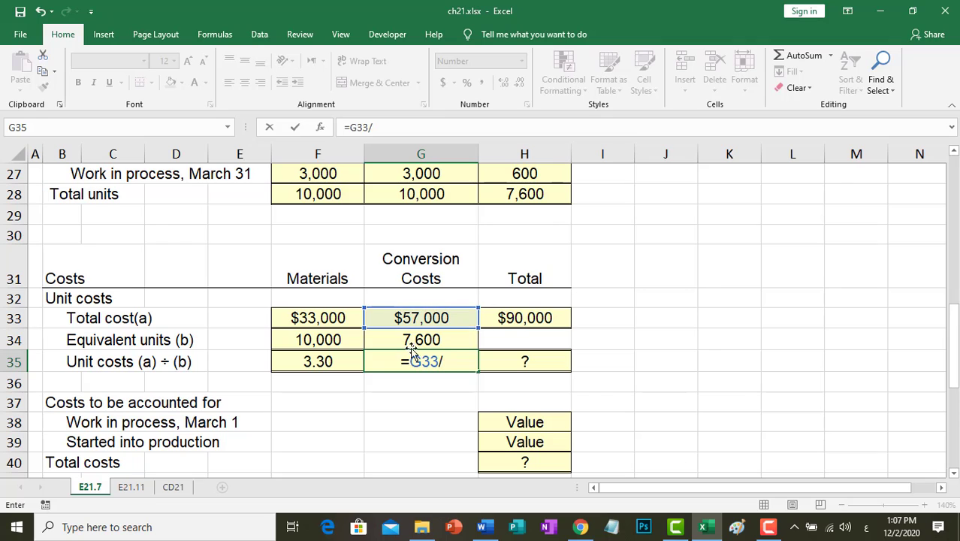
click(415, 340)
key(Return)
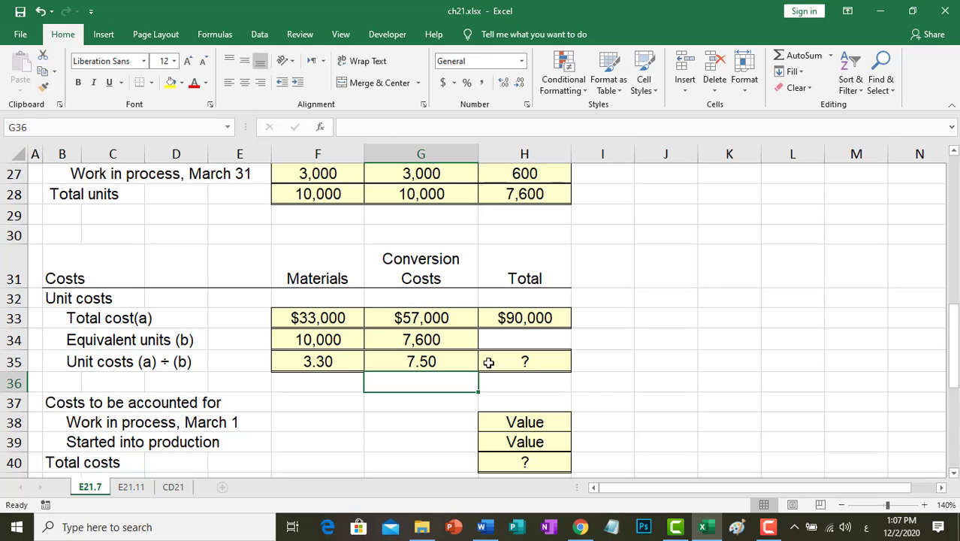
Step: Total the materials and conversion unit costs in H35 with =SUM(F35:G35)
click(524, 360)
click(798, 55)
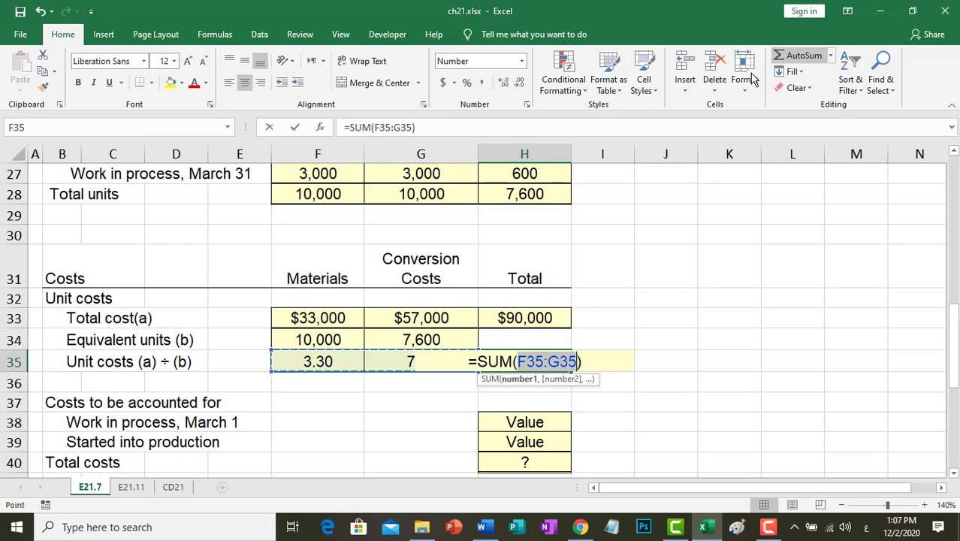
key(Return)
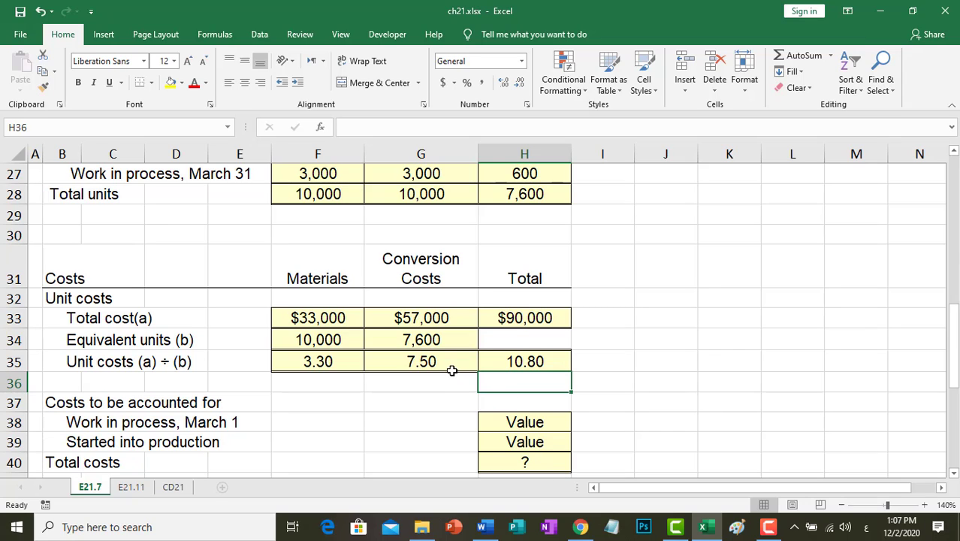
Step: Enter 0 as the March 1 work in process cost in H38 under Costs to be accounted for
scroll(415, 388, down, 2)
scroll(360, 379, up, 1)
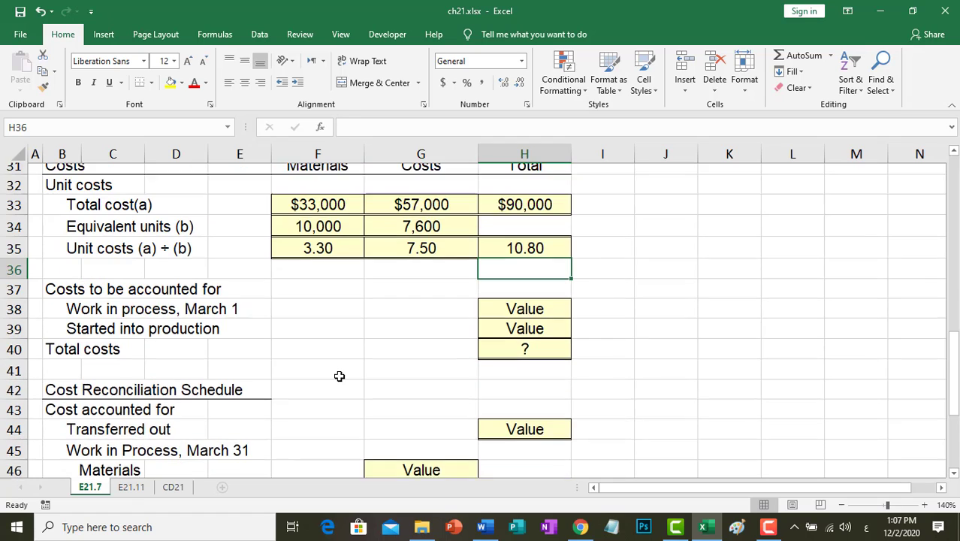
scroll(340, 375, up, 1)
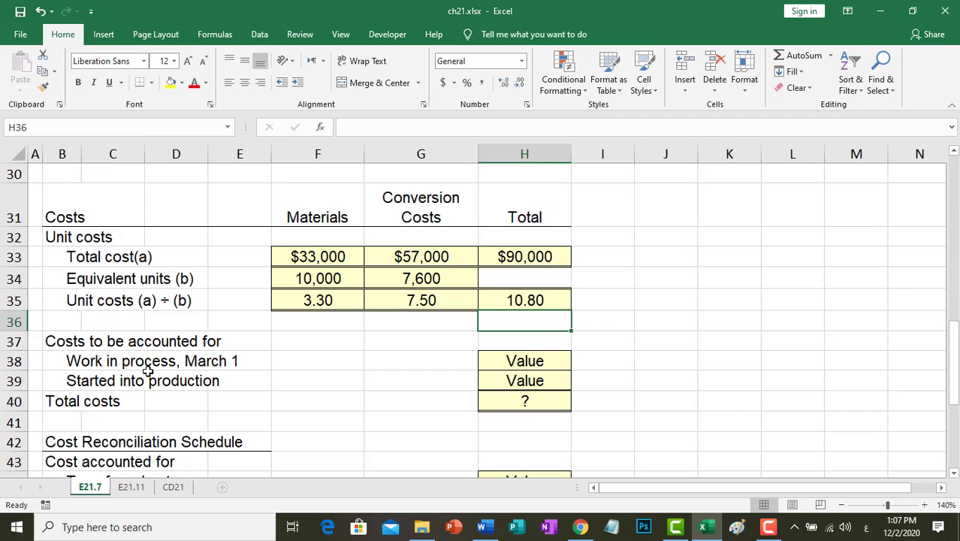
click(544, 362)
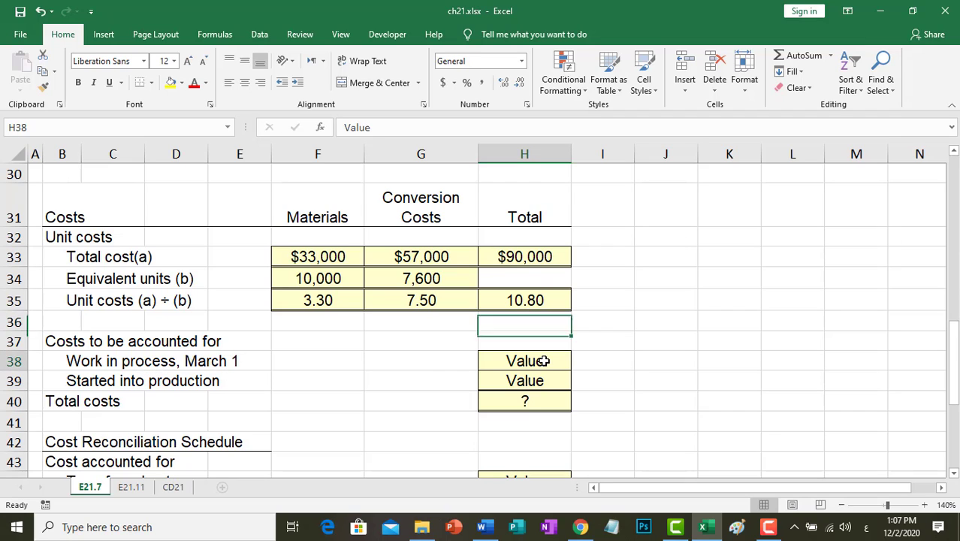
text(0)
key(Return)
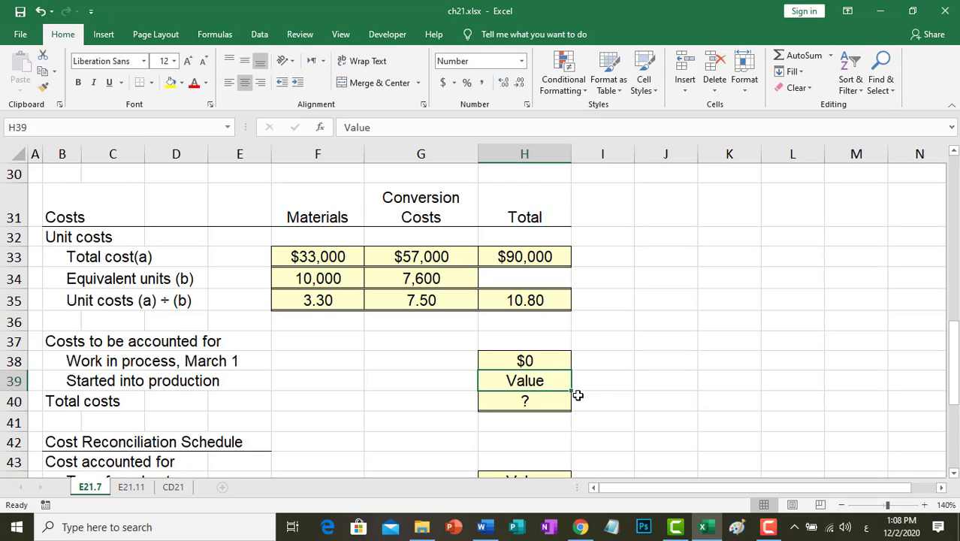
Step: Link the Started into production cost in H39 to the overall total cost with =H33
text(=)
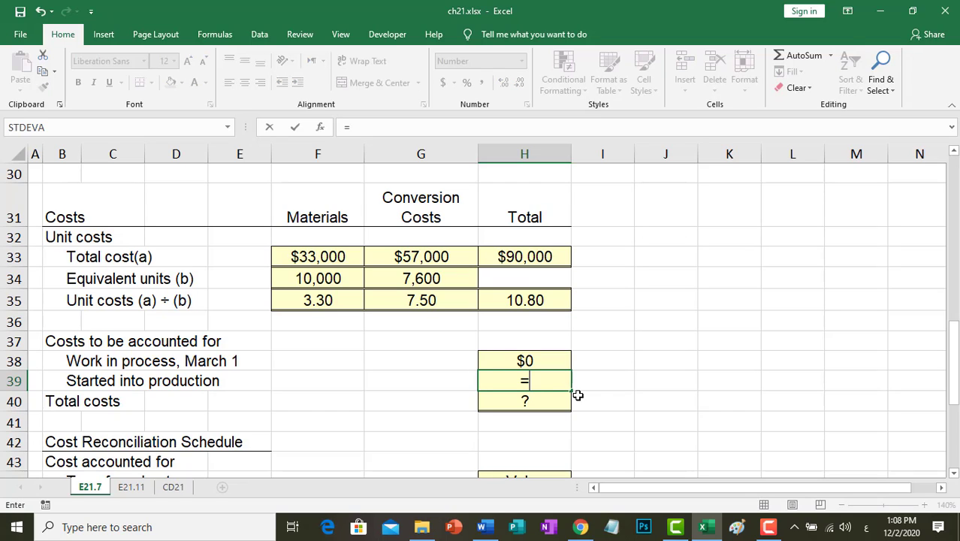
scroll(539, 256, up, 3)
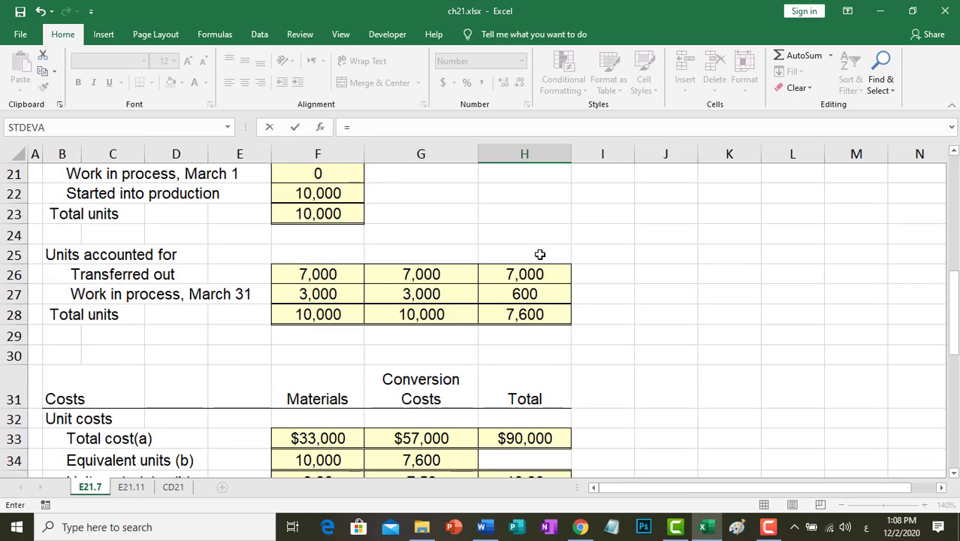
scroll(639, 314, down, 3)
click(548, 258)
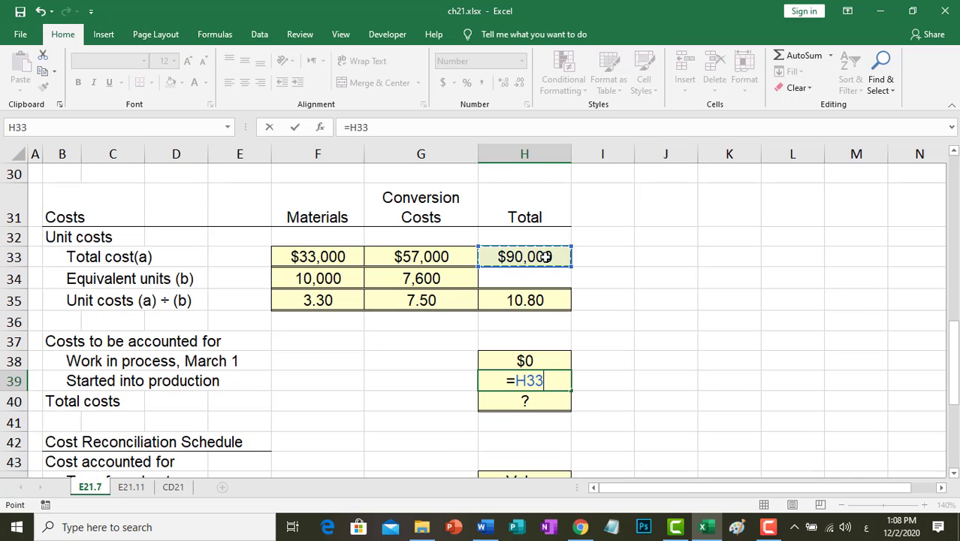
key(Return)
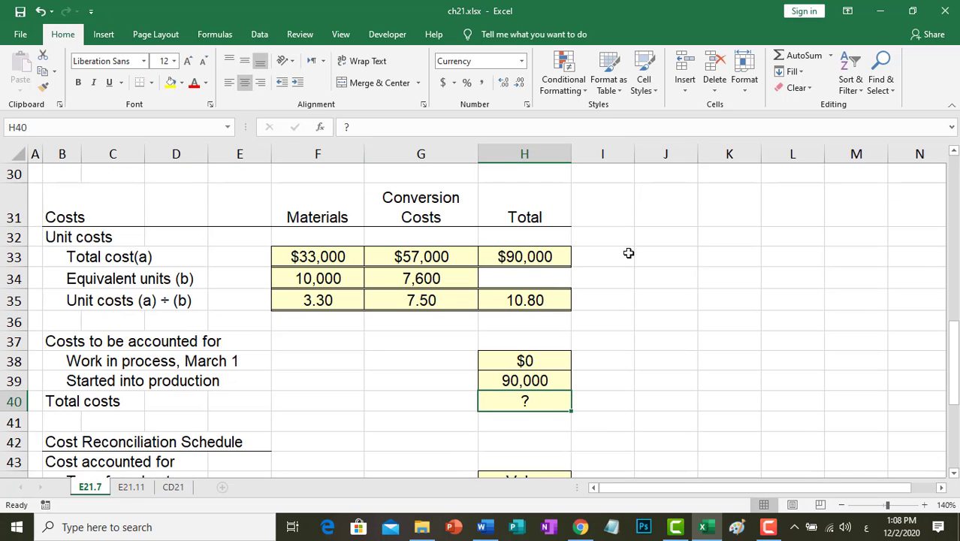
Step: Total the costs to be accounted for in H40 with =SUM(H38:H39)
click(801, 55)
key(Return)
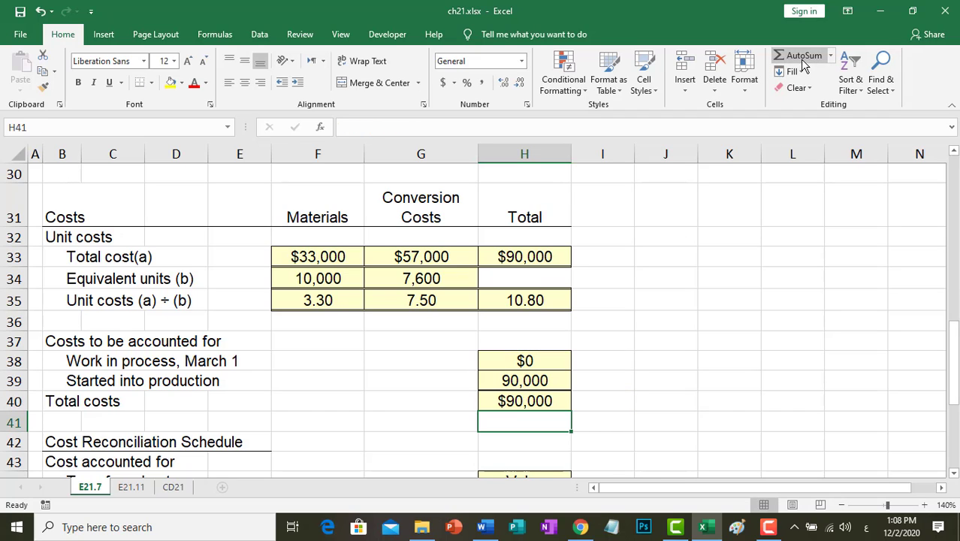
click(514, 363)
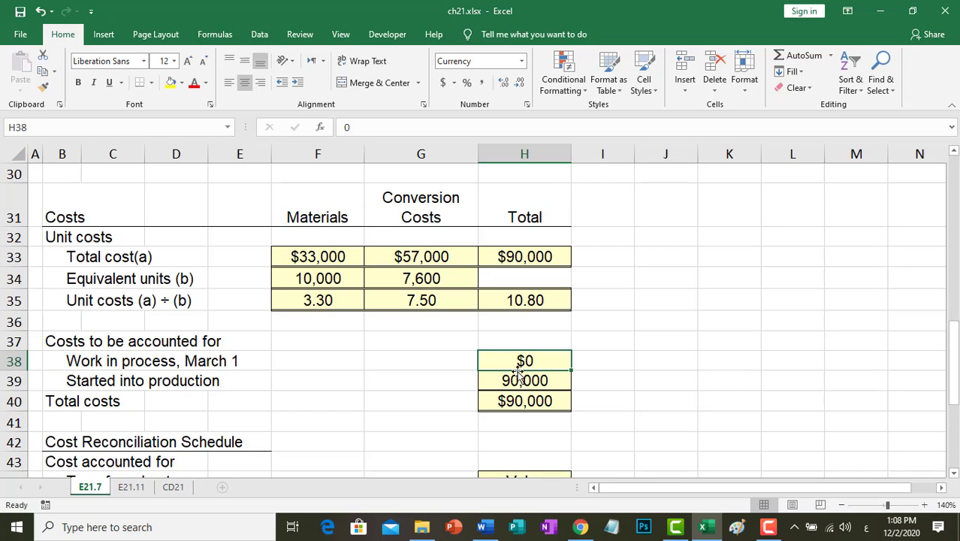
click(516, 404)
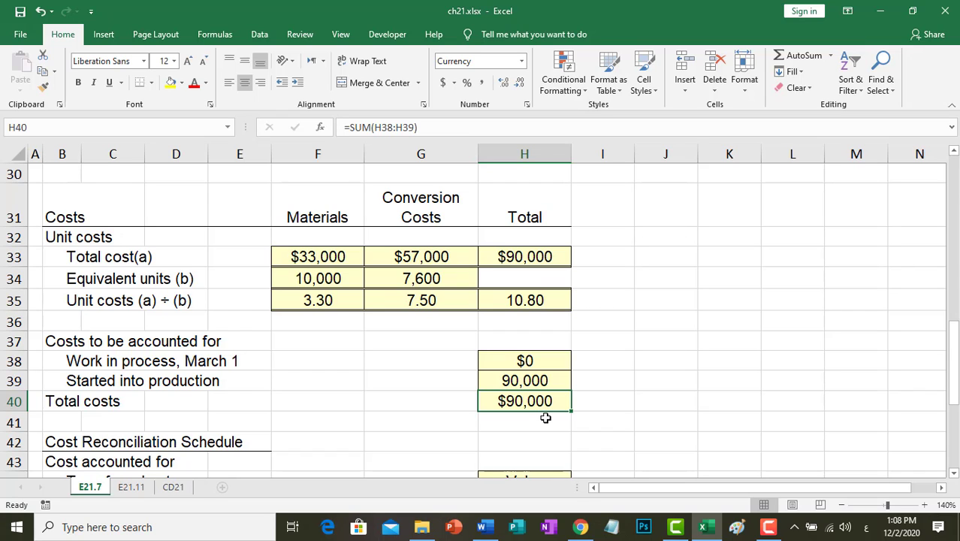
Step: Calculate the transferred-out cost in H44 of the Cost Reconciliation Schedule with the formula =F26*H35
scroll(540, 416, down, 2)
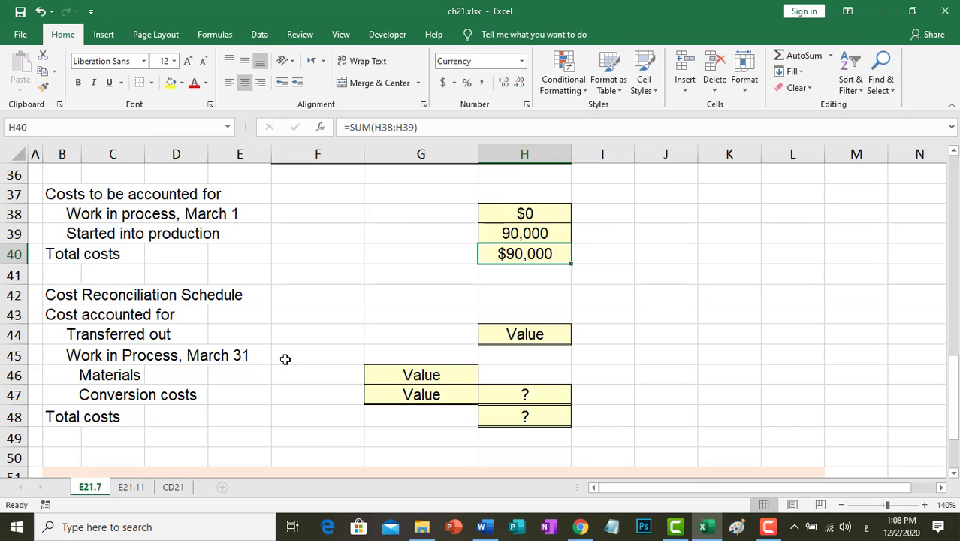
click(518, 334)
scroll(529, 331, up, 1)
scroll(530, 331, up, 1)
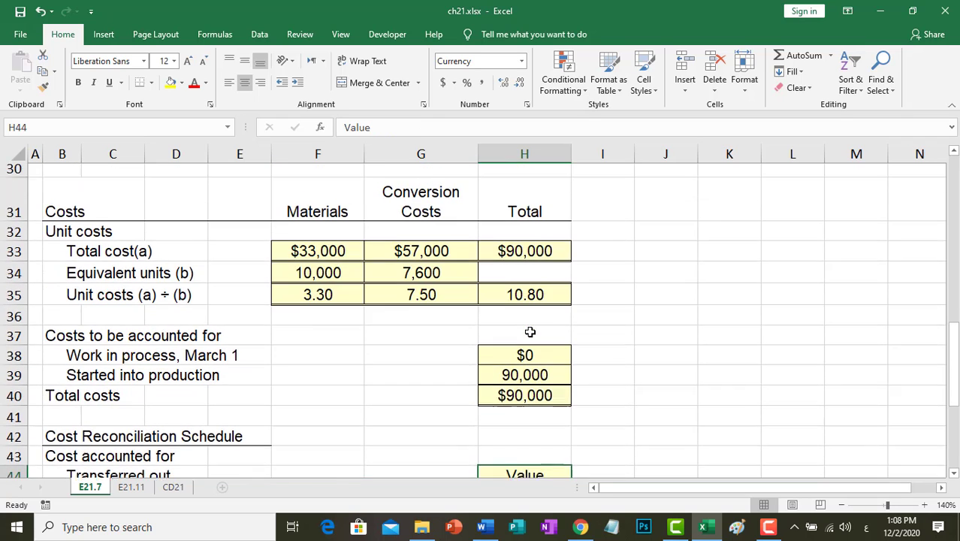
scroll(530, 332, down, 2)
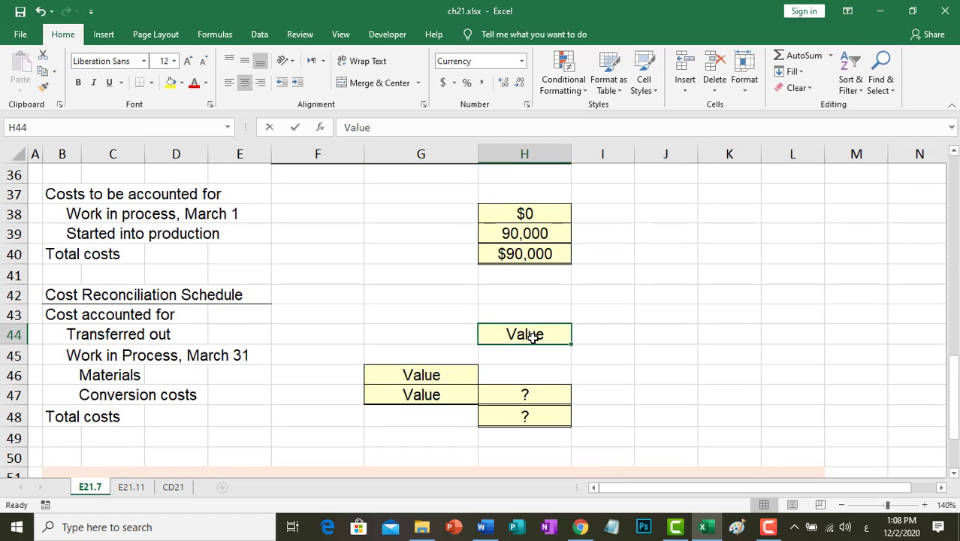
text(=)
scroll(535, 342, up, 3)
scroll(541, 349, up, 1)
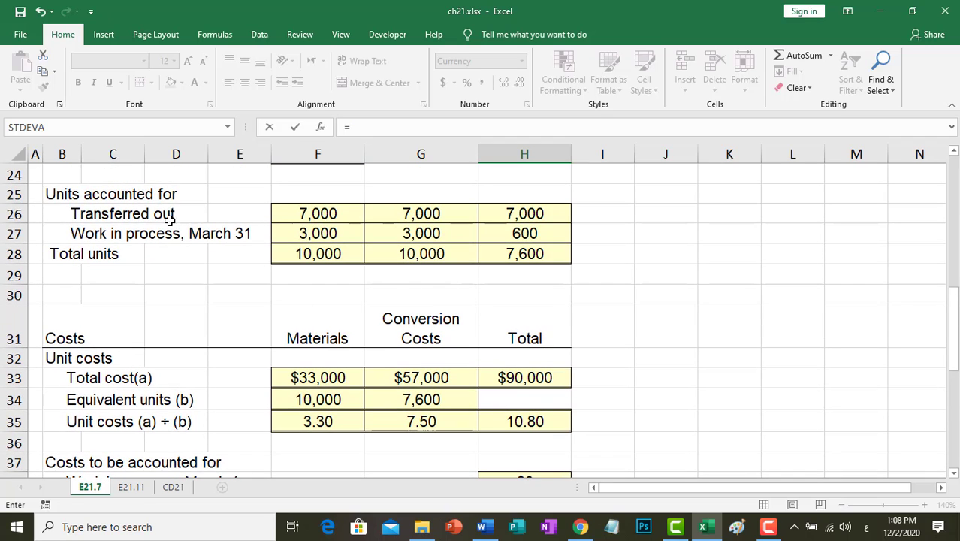
click(316, 213)
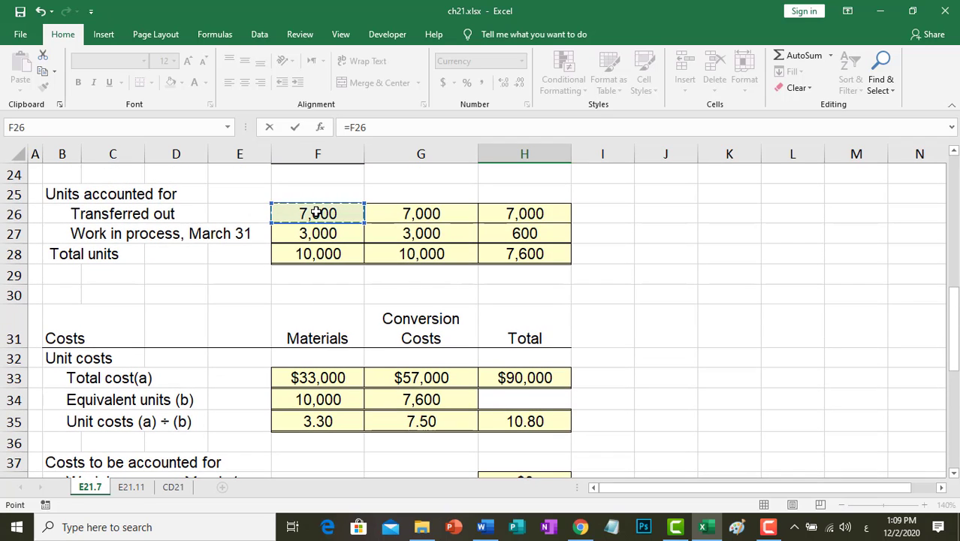
text(*)
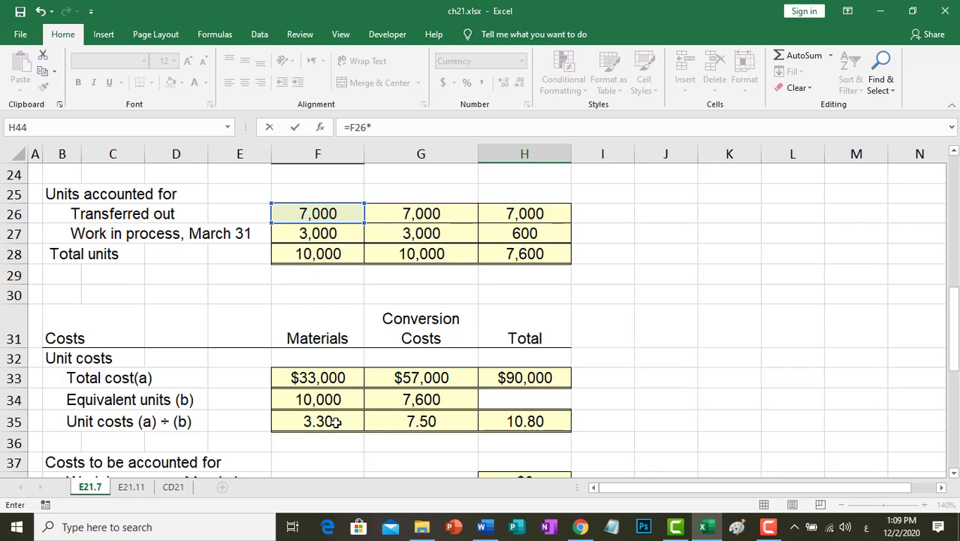
scroll(336, 422, down, 2)
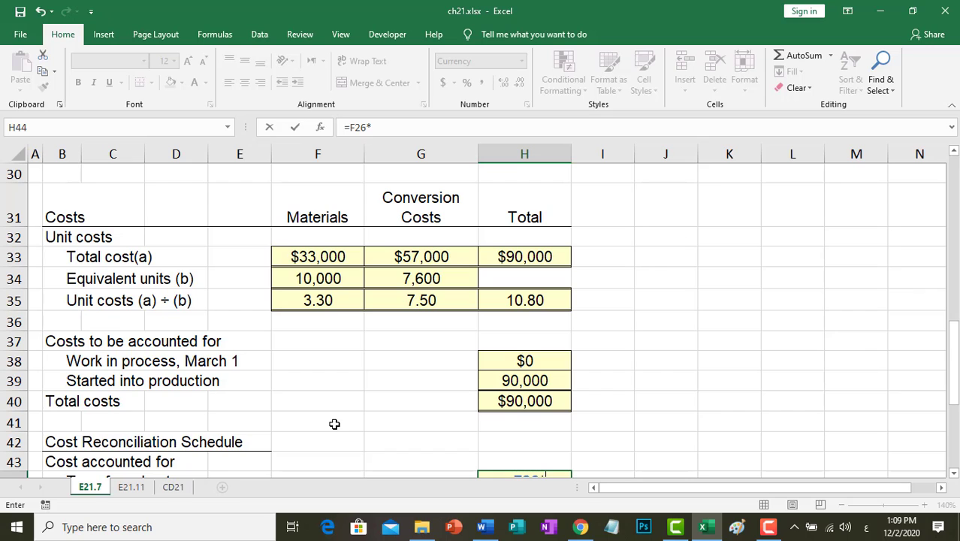
scroll(335, 424, up, 1)
scroll(334, 424, up, 1)
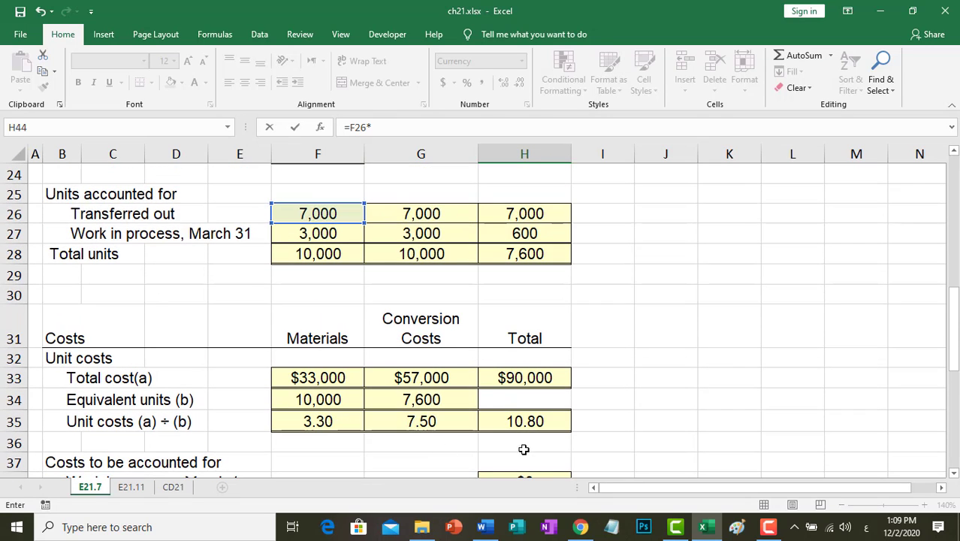
click(539, 423)
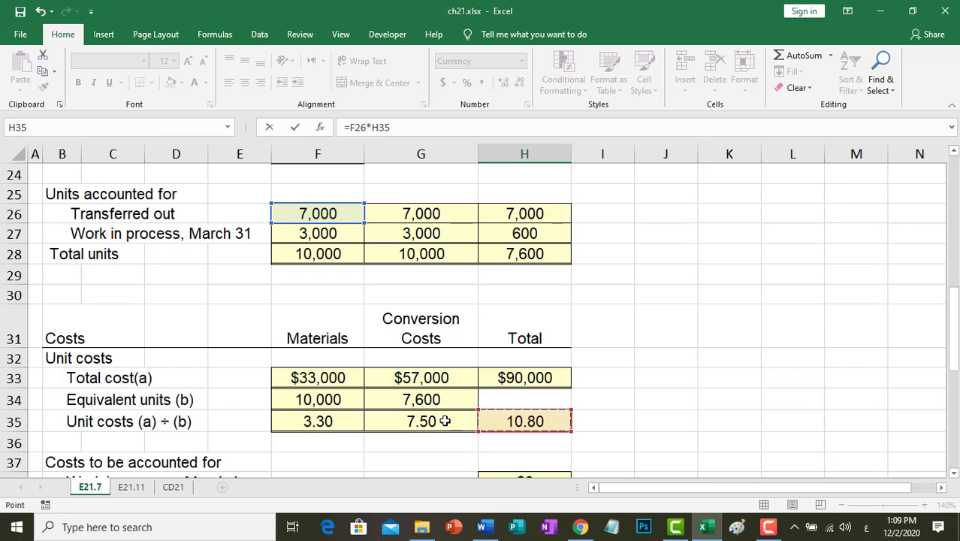
key(Return)
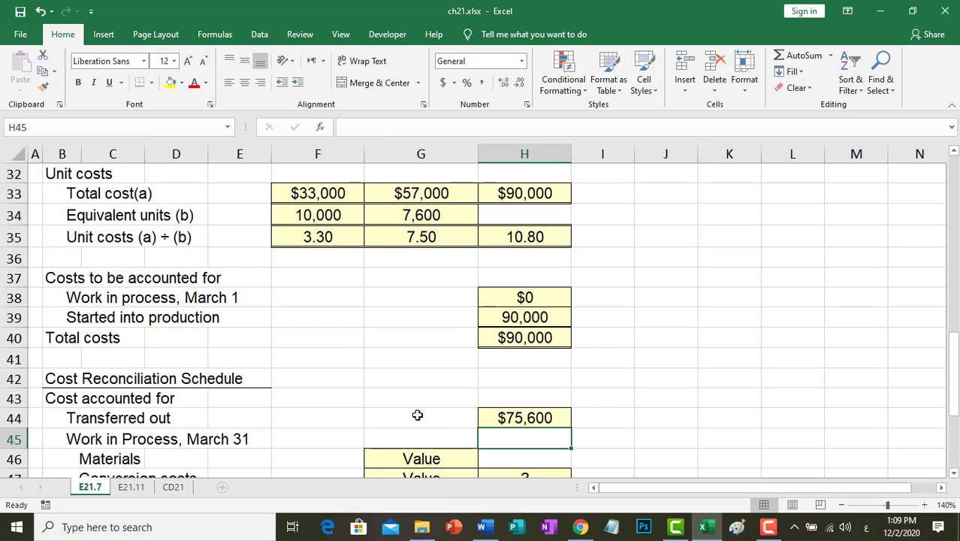
Step: Review the transferred-out cost formula in H44 and trace the units and unit cost cells it references
double_click(534, 420)
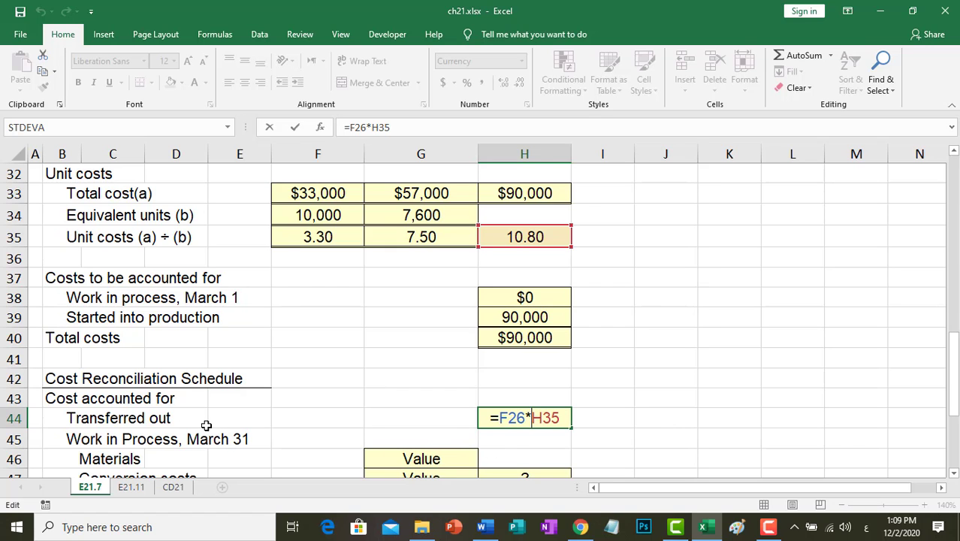
scroll(206, 425, up, 4)
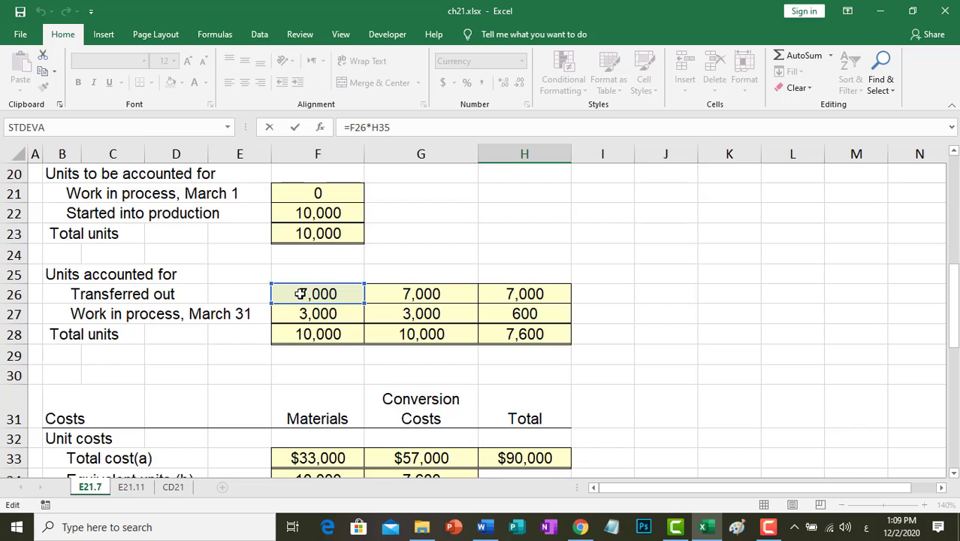
scroll(299, 293, down, 2)
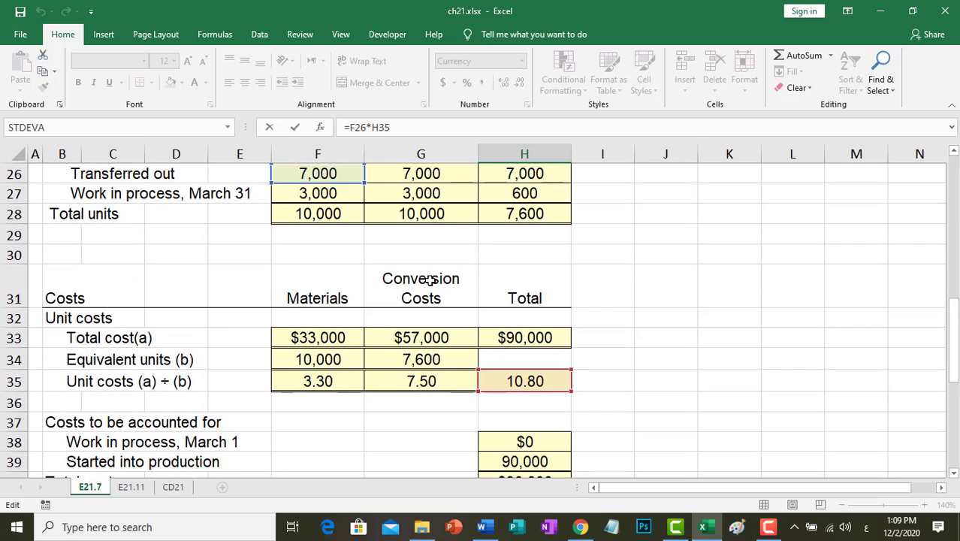
scroll(422, 393, down, 3)
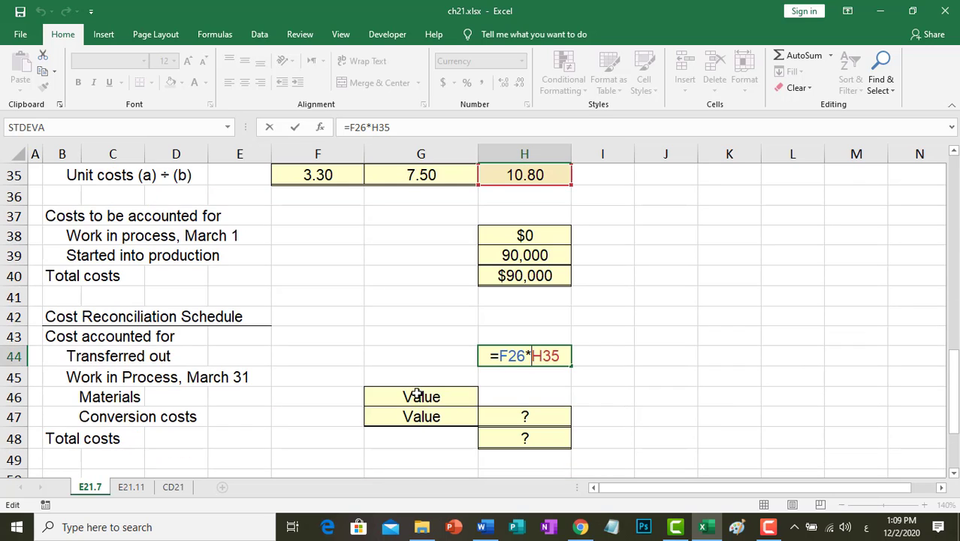
scroll(417, 396, up, 1)
key(Return)
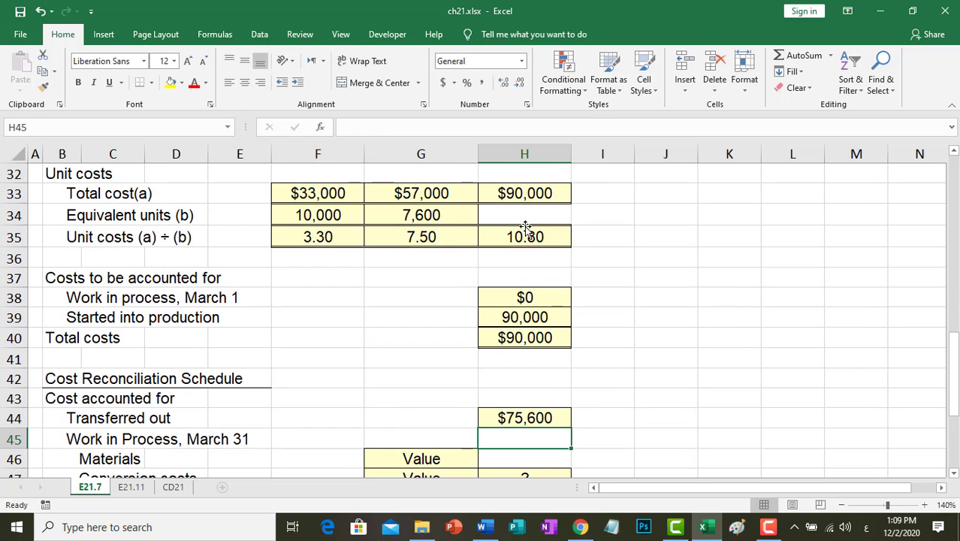
Step: Calculate the materials cost of the March 31 work in process in G46 with the formula =G27*F35
scroll(221, 451, down, 1)
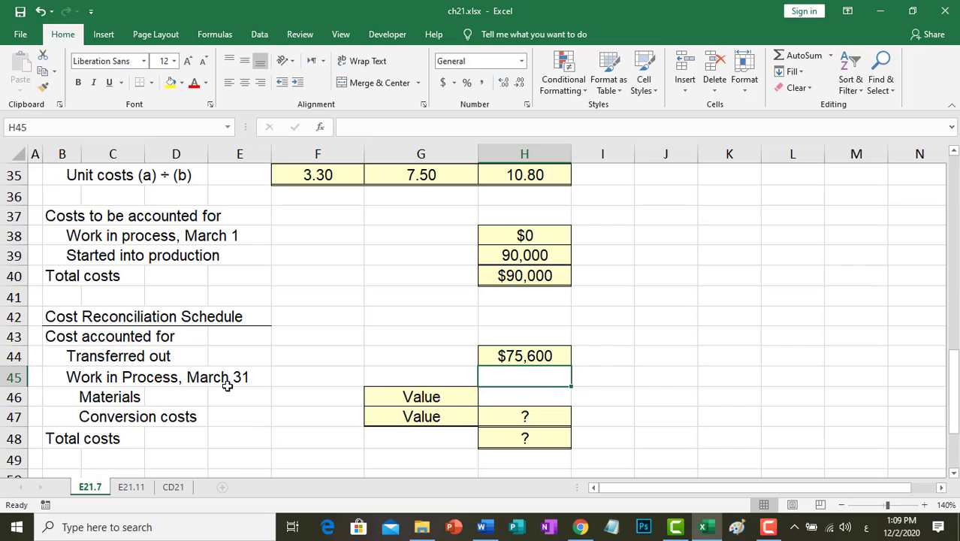
click(401, 399)
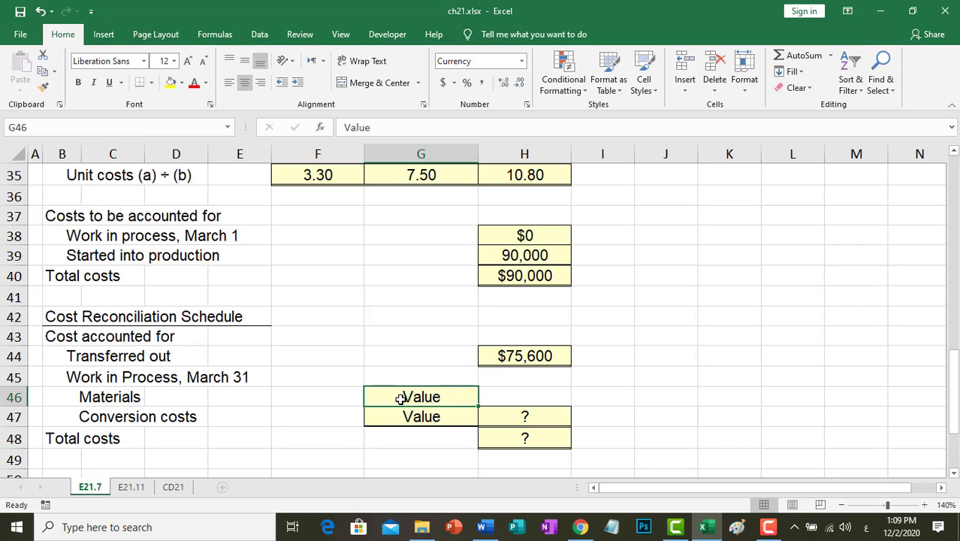
text(=)
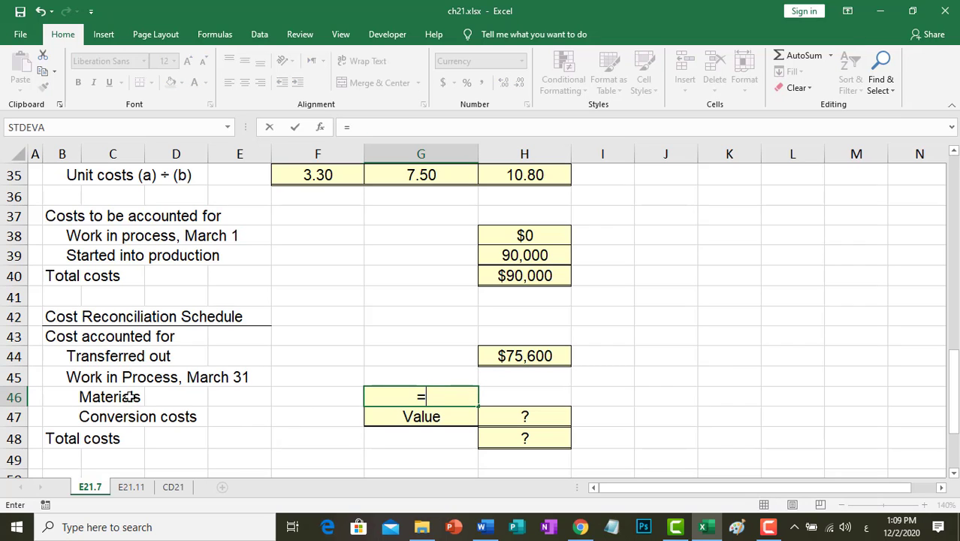
scroll(138, 430, up, 2)
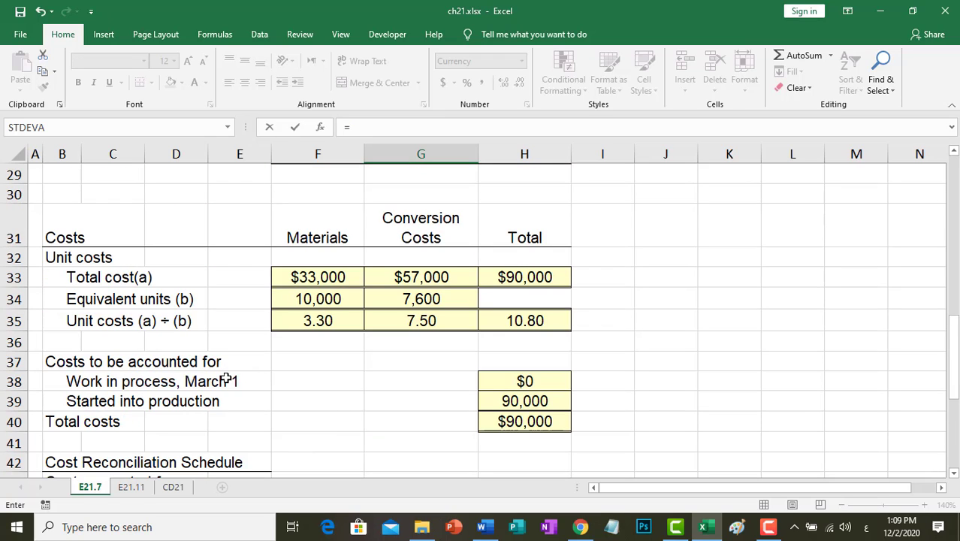
scroll(223, 378, up, 2)
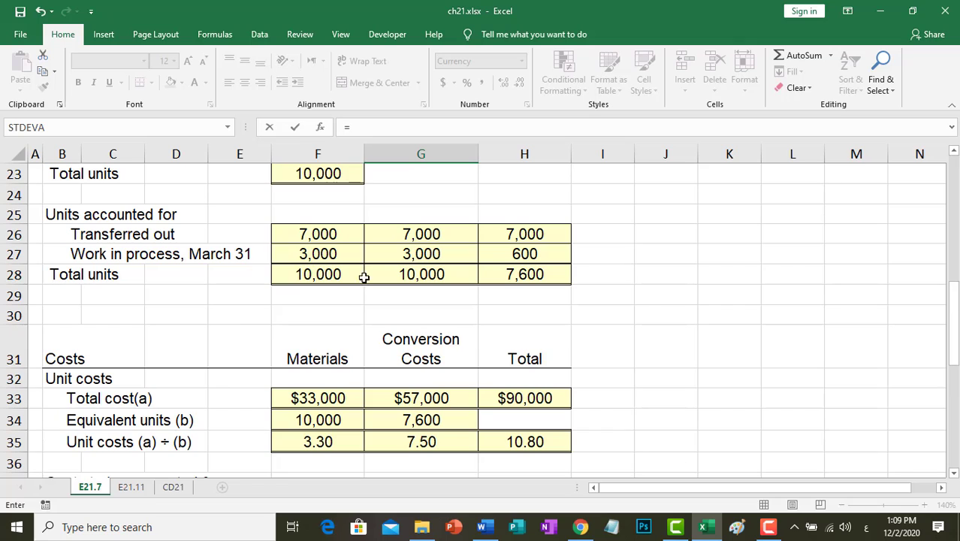
click(405, 253)
text(*)
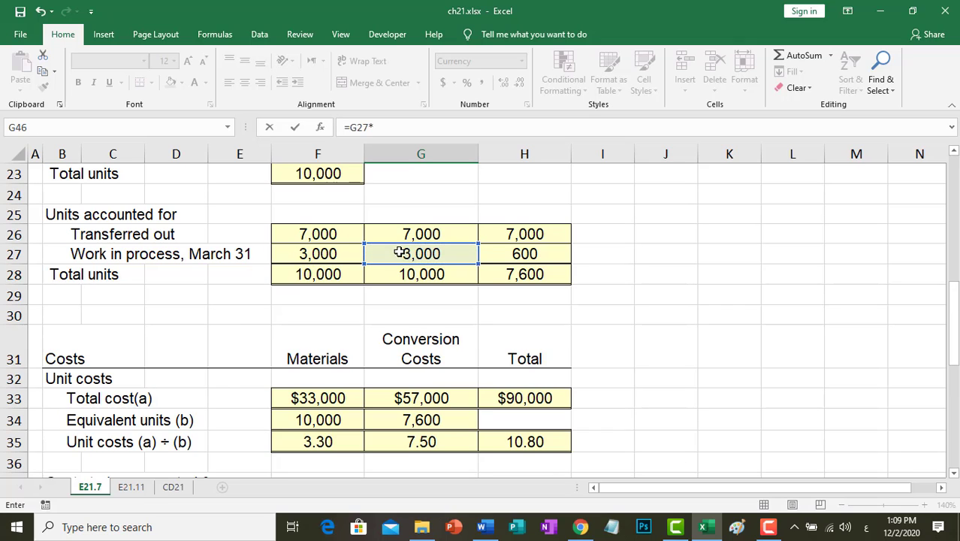
click(327, 444)
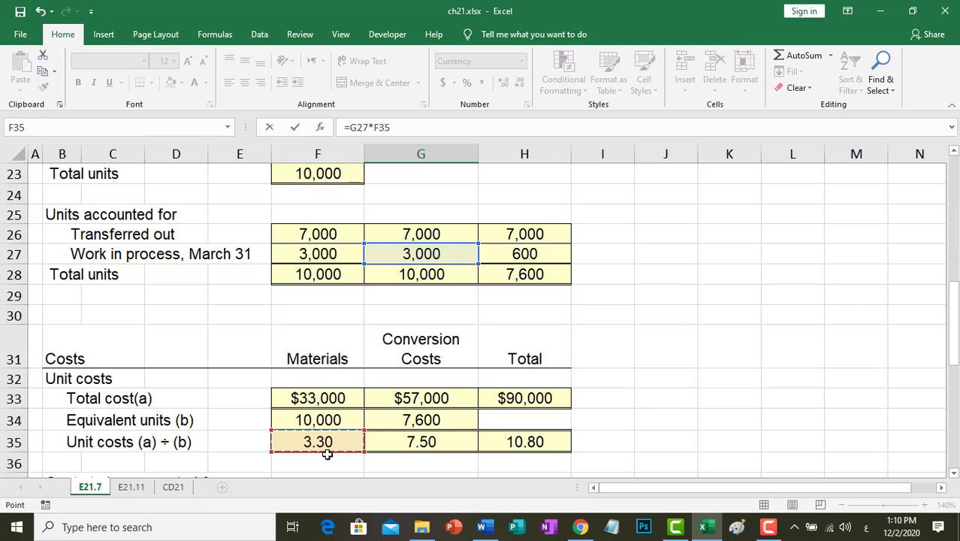
scroll(137, 399, up, 3)
scroll(138, 399, down, 2)
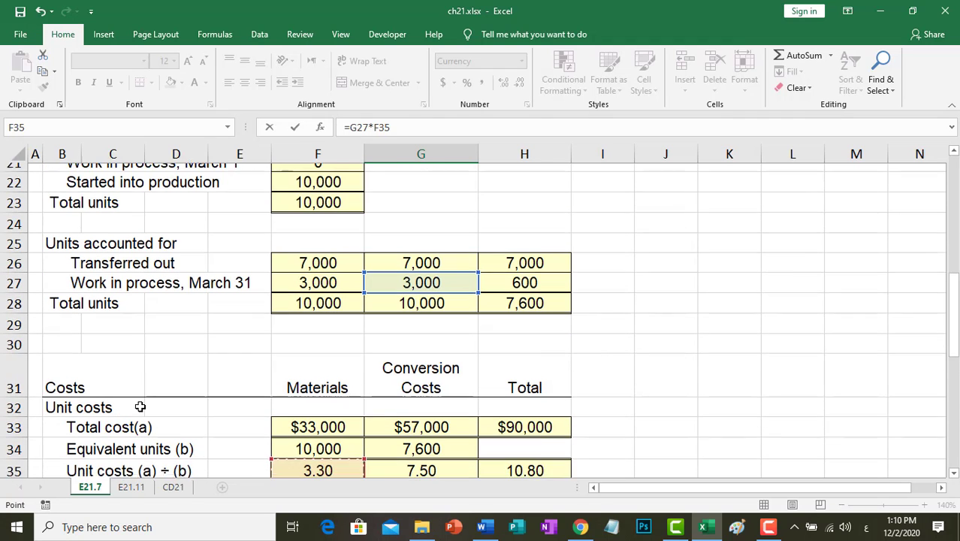
scroll(140, 406, down, 1)
key(Escape)
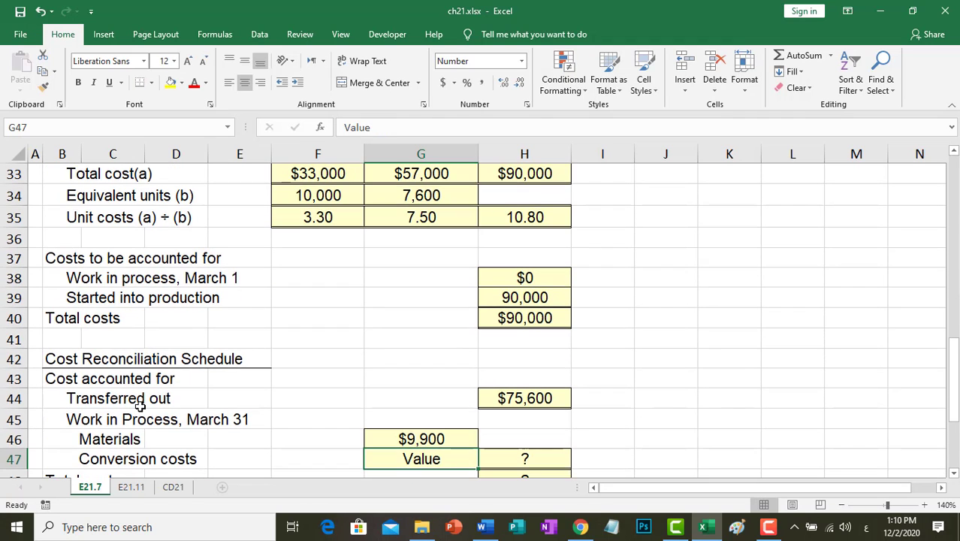
Step: Calculate the conversion costs of the March 31 work in process in G47 with the formula =H27*G35
text(=)
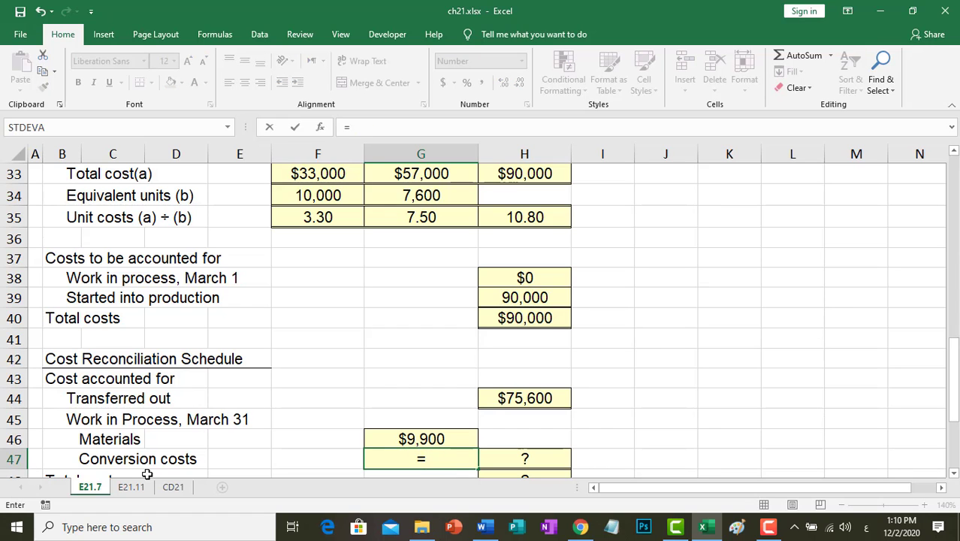
scroll(147, 475, up, 2)
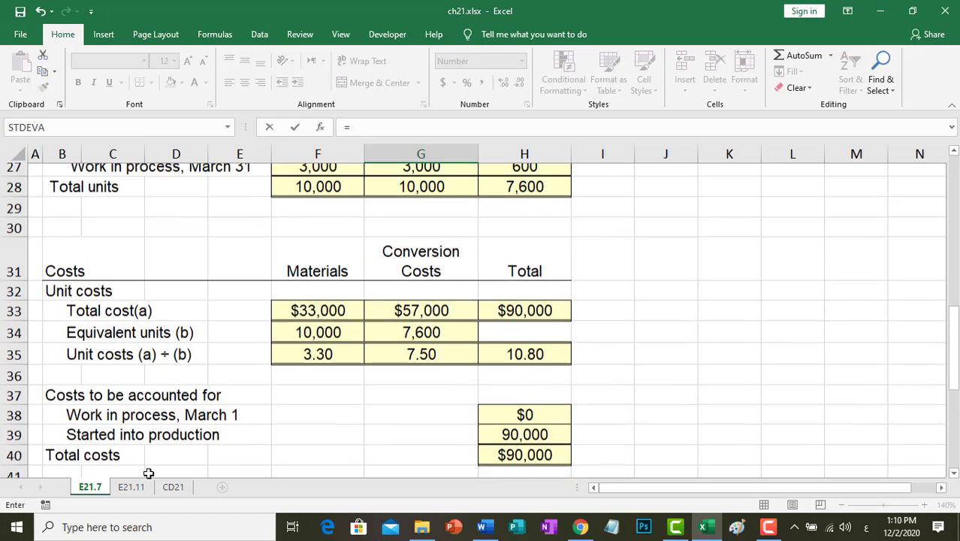
scroll(148, 472, up, 1)
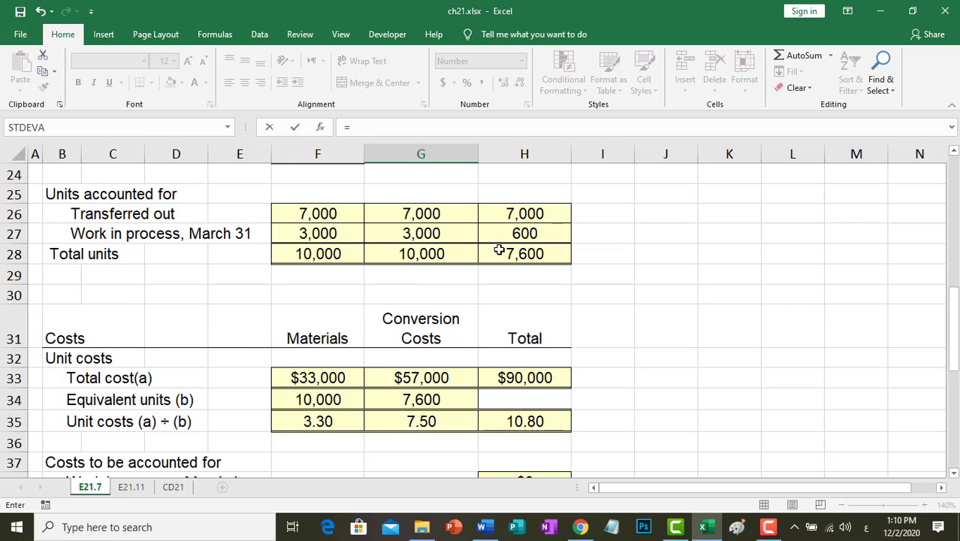
click(523, 228)
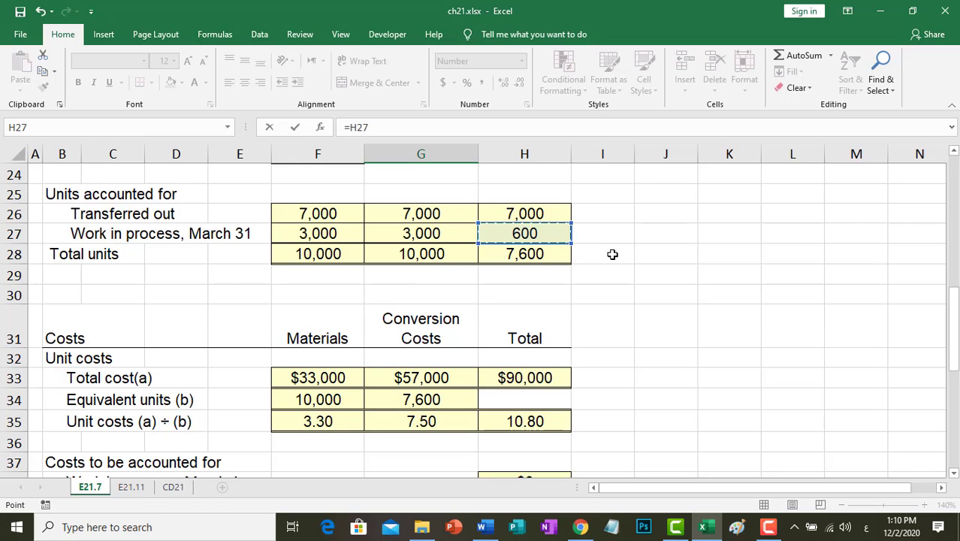
text(*)
click(433, 421)
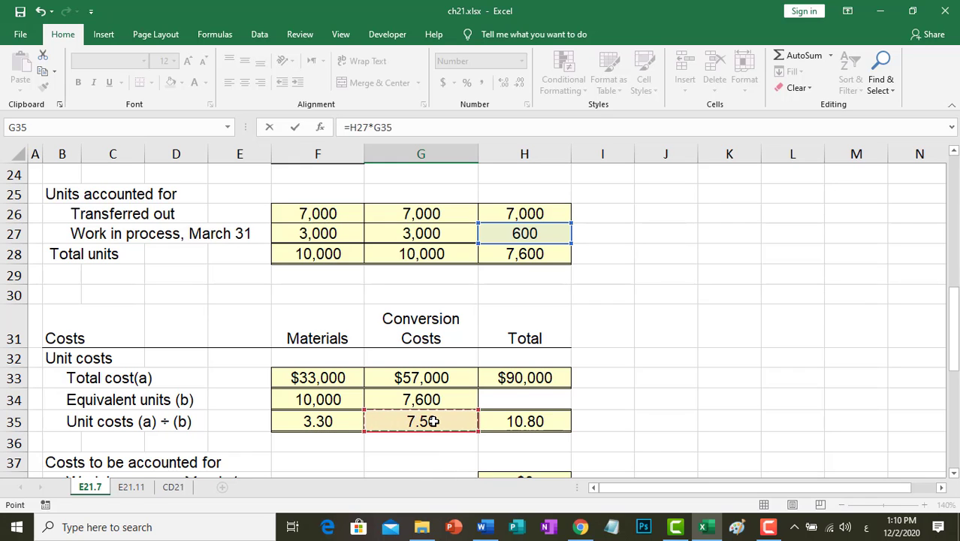
scroll(298, 392, up, 1)
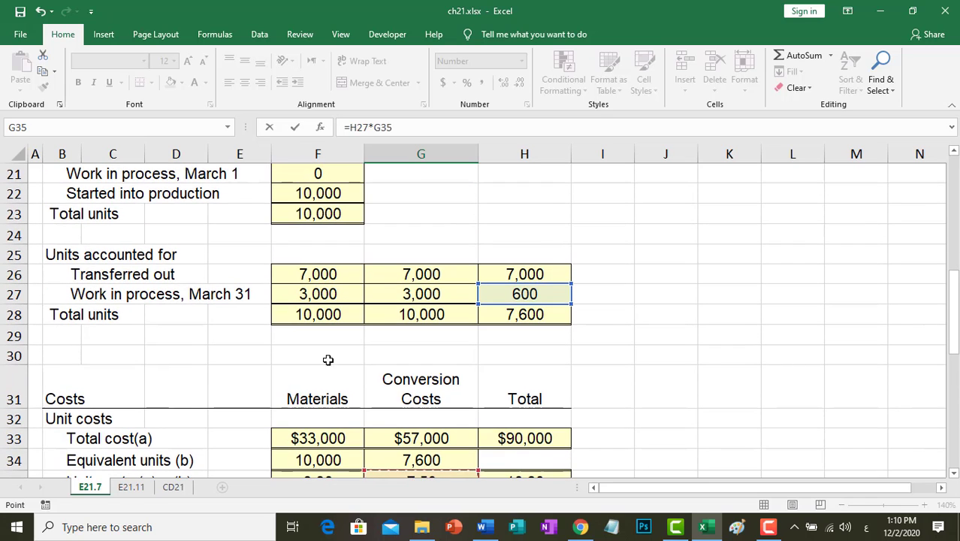
scroll(409, 398, down, 2)
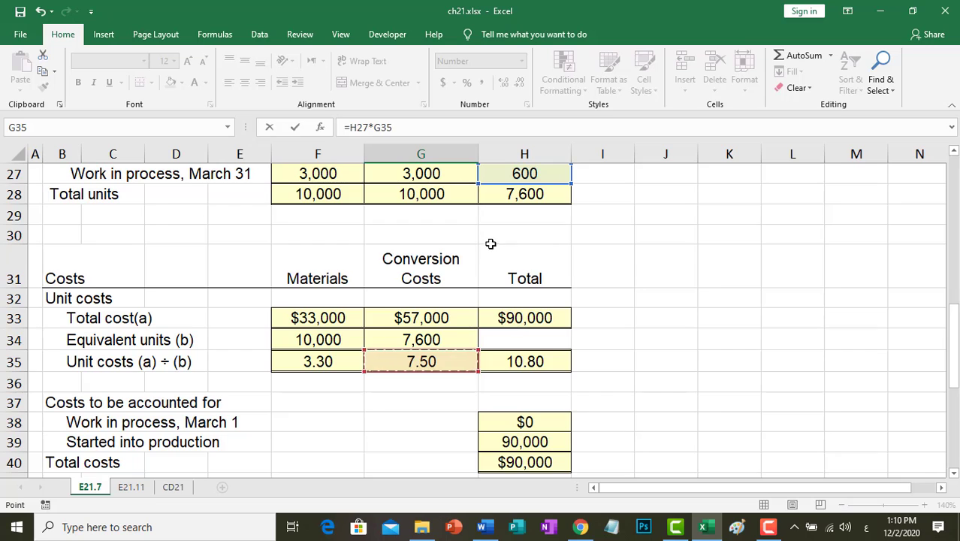
scroll(496, 240, up, 1)
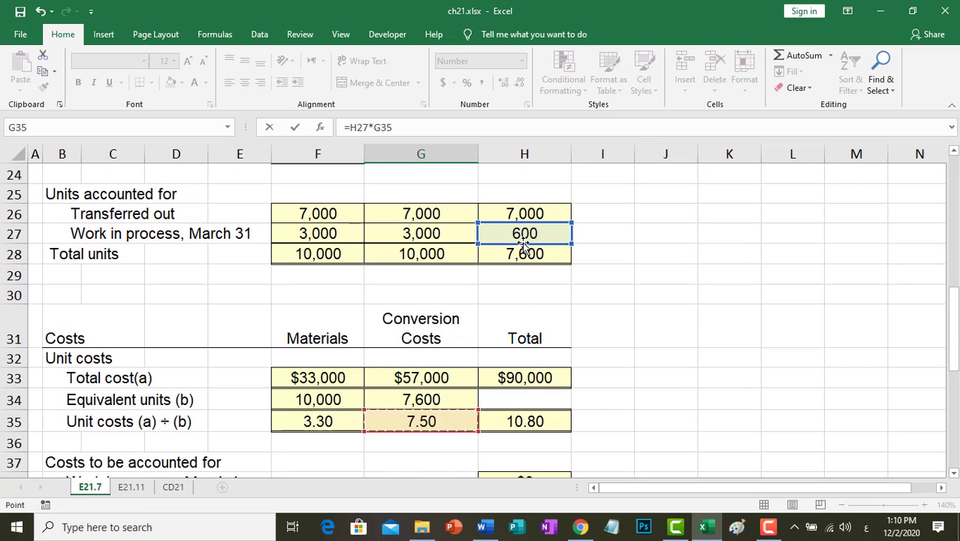
key(Return)
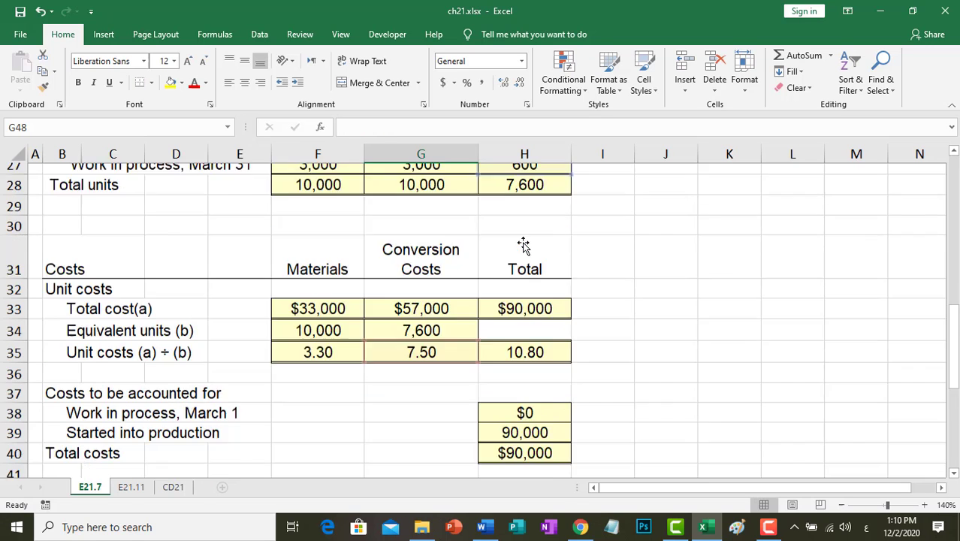
Step: Total the March 31 work in process costs in H47 with =SUM(G46:G47)
click(524, 443)
click(798, 58)
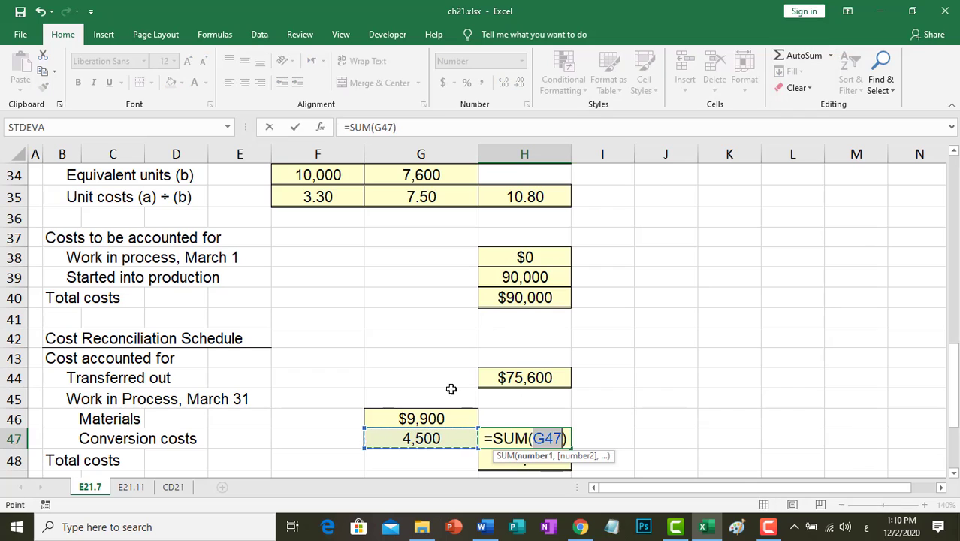
drag(419, 441, 424, 418)
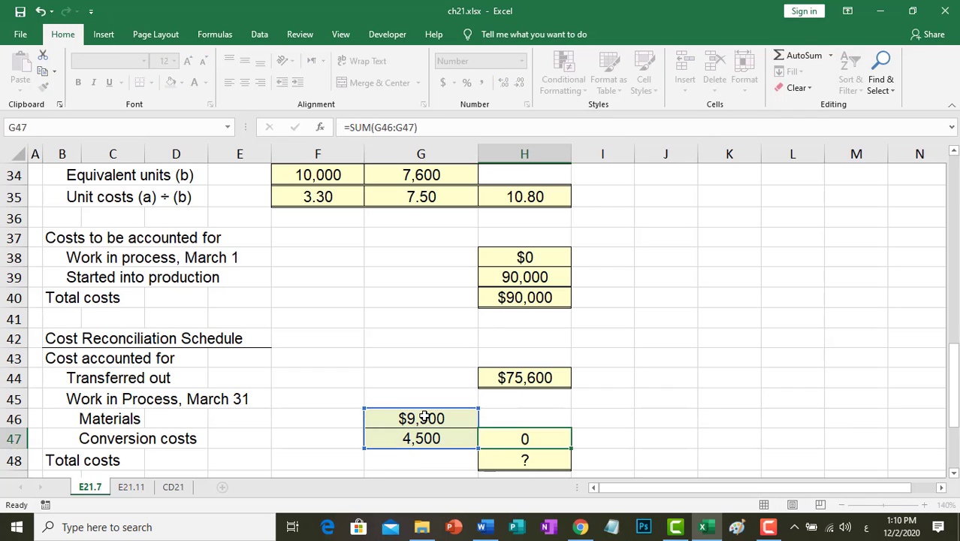
key(Return)
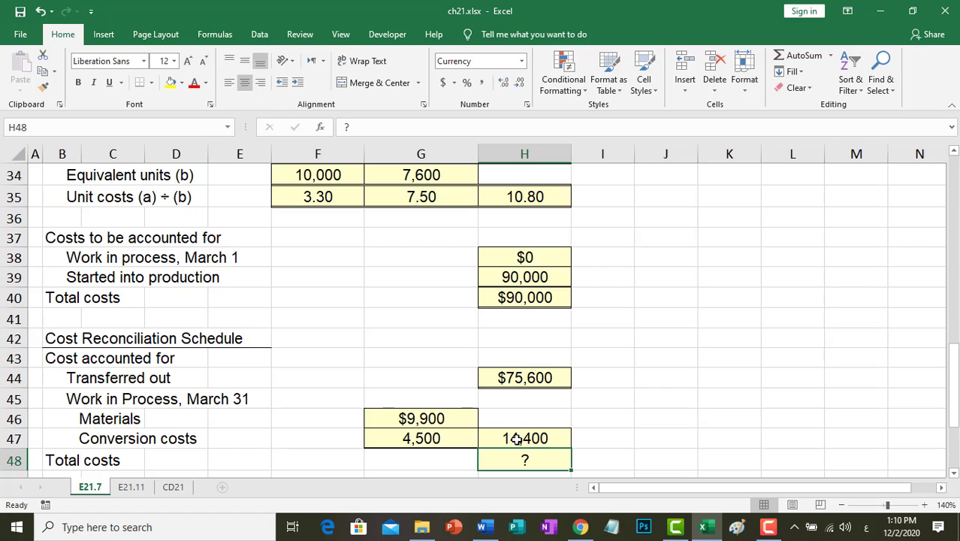
Step: Total the costs accounted for in H48 of the Cost Reconciliation Schedule with =SUM(H44:H47)
scroll(517, 440, down, 1)
click(801, 57)
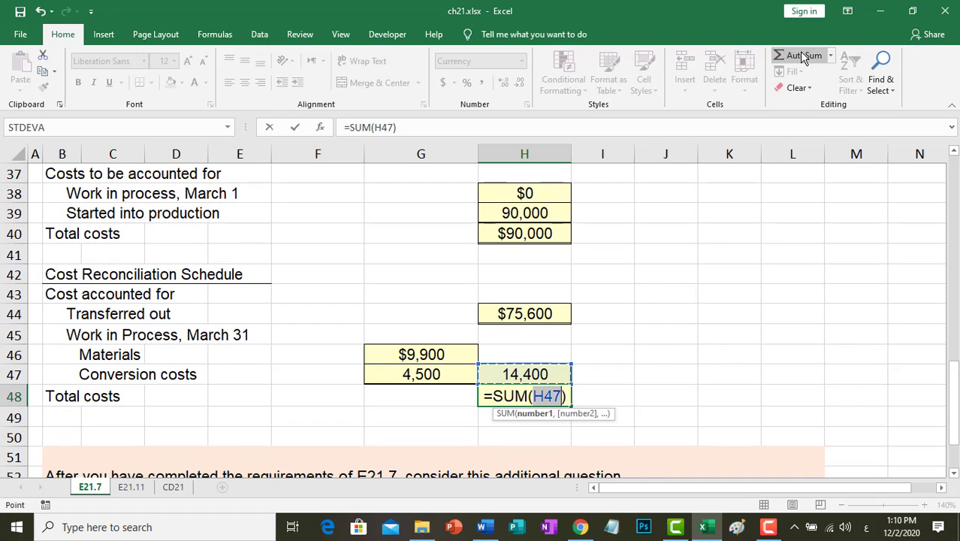
drag(523, 374, 529, 313)
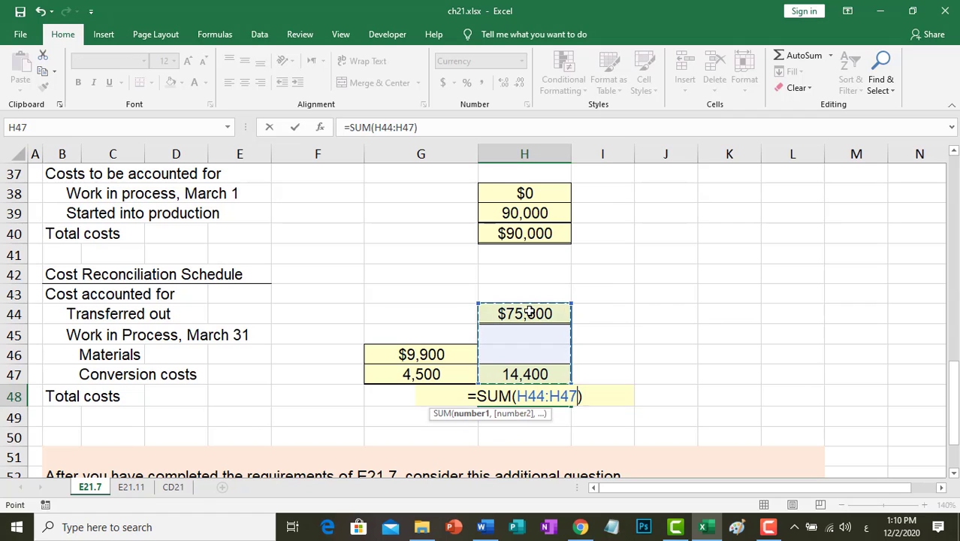
key(Return)
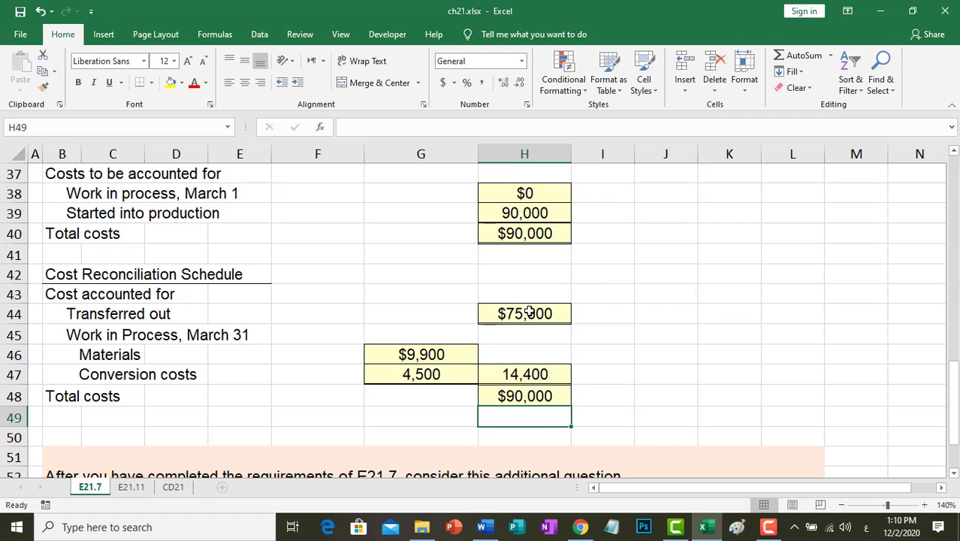
Step: Highlight both total costs cells, H48 and H40, with a bright yellow fill
click(505, 395)
click(171, 82)
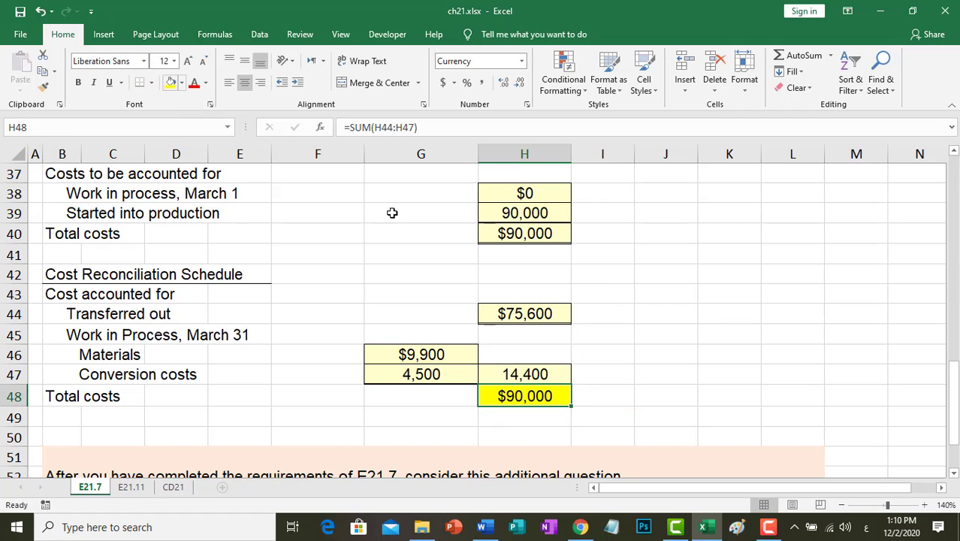
click(532, 233)
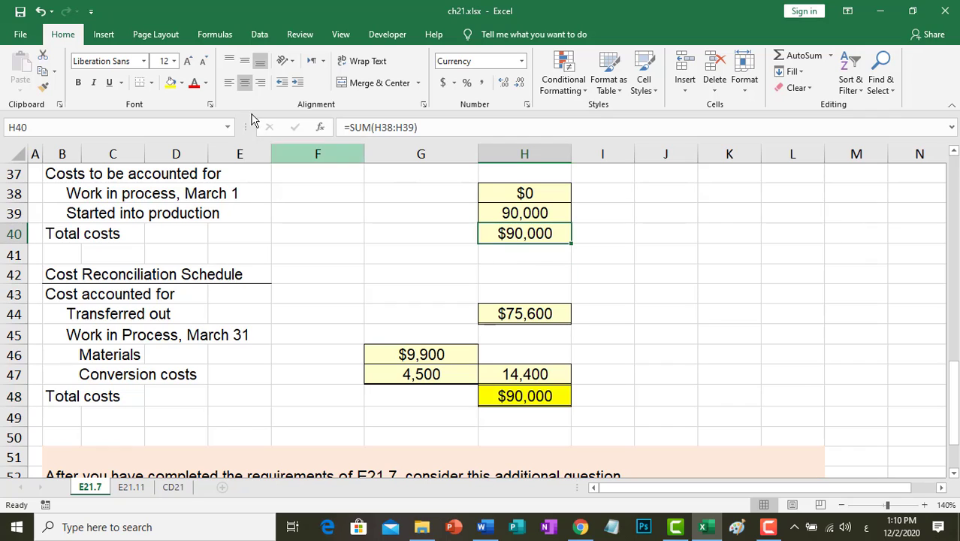
click(170, 82)
click(619, 311)
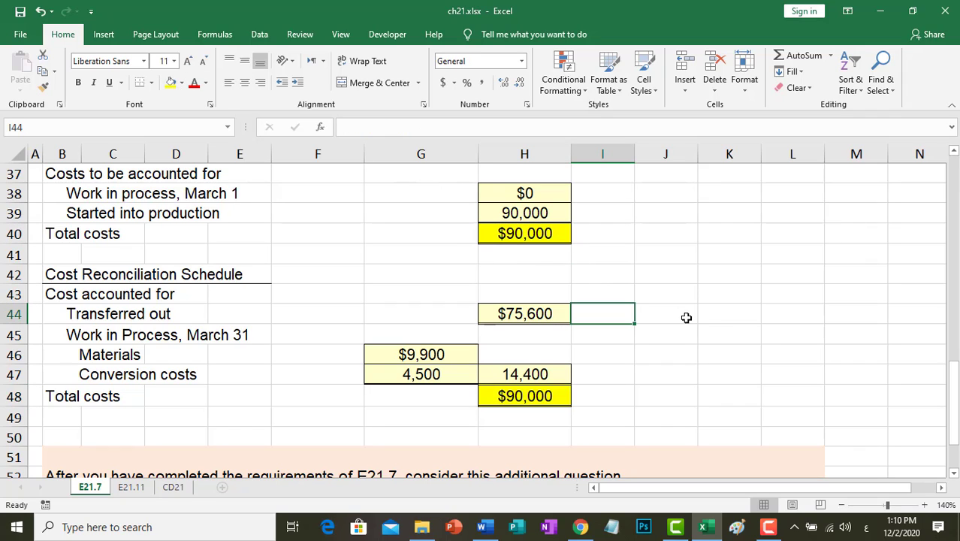